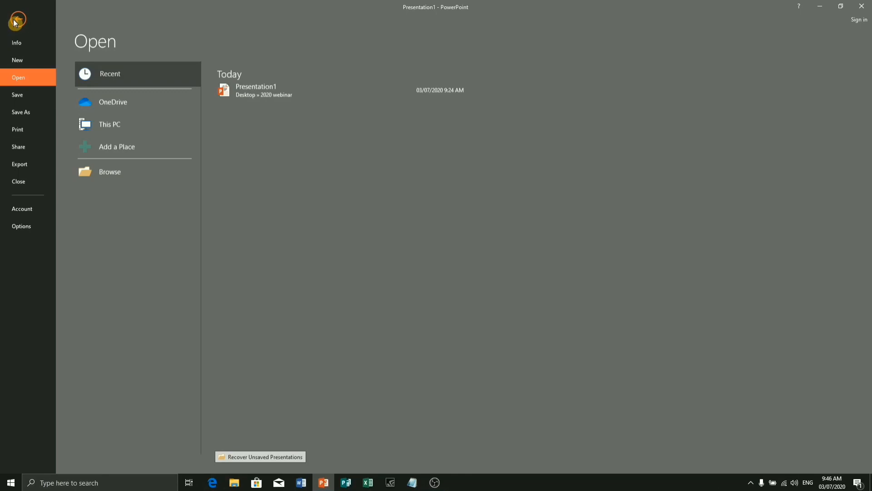
- Try to create a presentation from the Research presentation template in the Education category
left_click(28, 61)
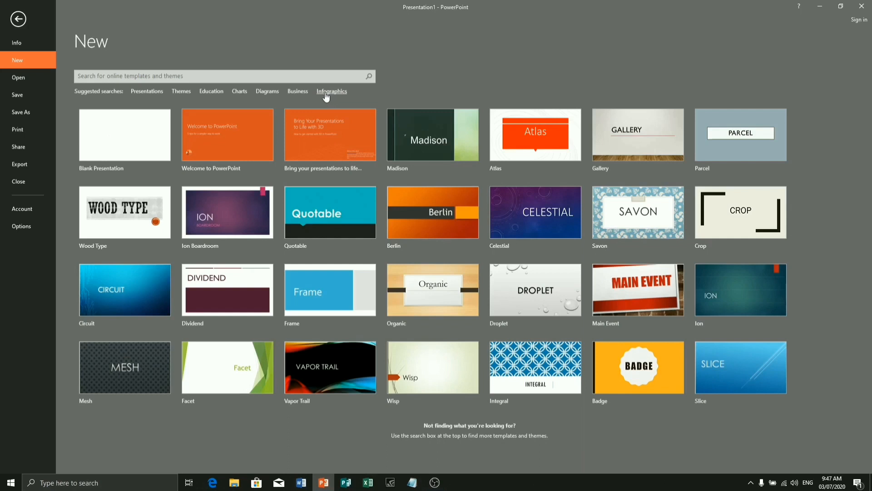
left_click(205, 93)
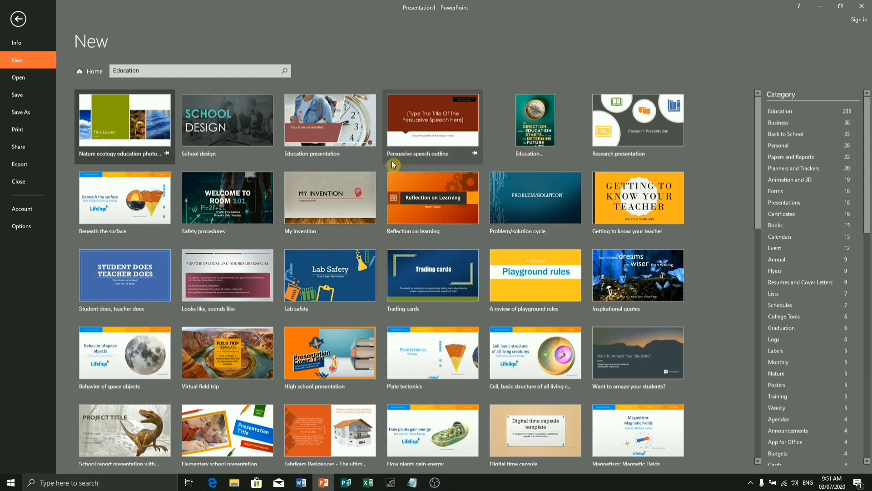
left_click(643, 131)
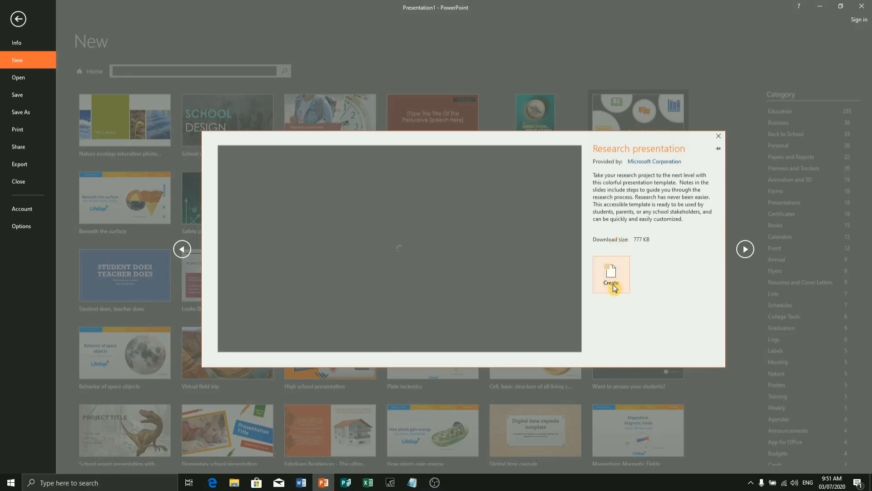
left_click(612, 284)
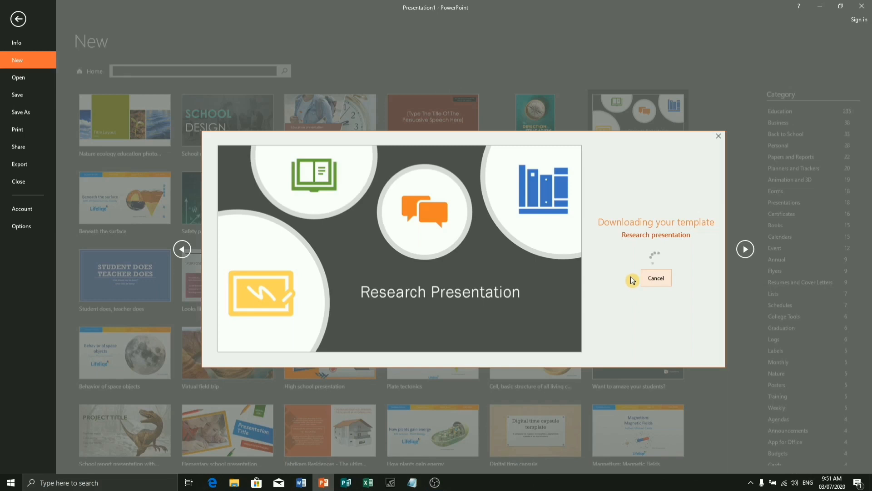
left_click(718, 136)
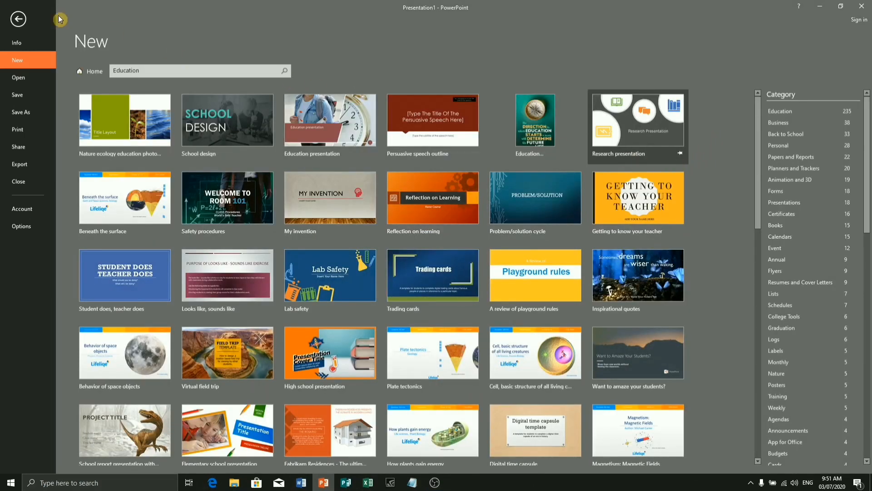
left_click(18, 19)
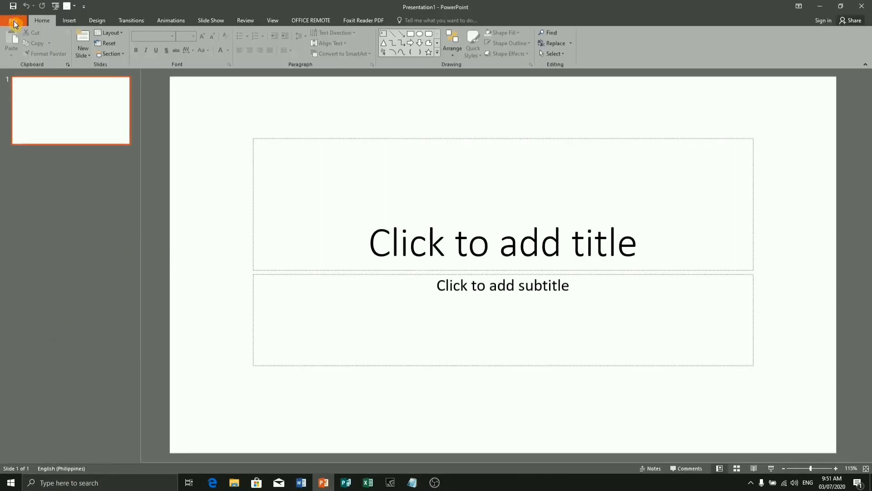
left_click(15, 24)
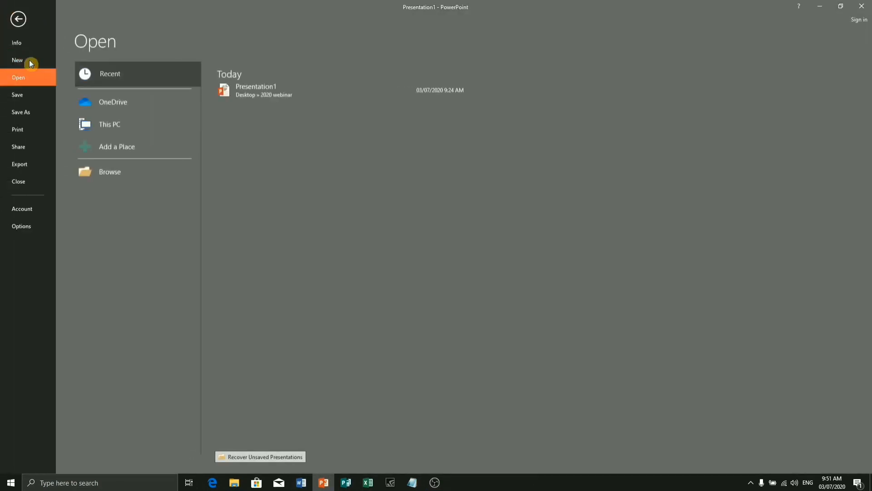
left_click(18, 20)
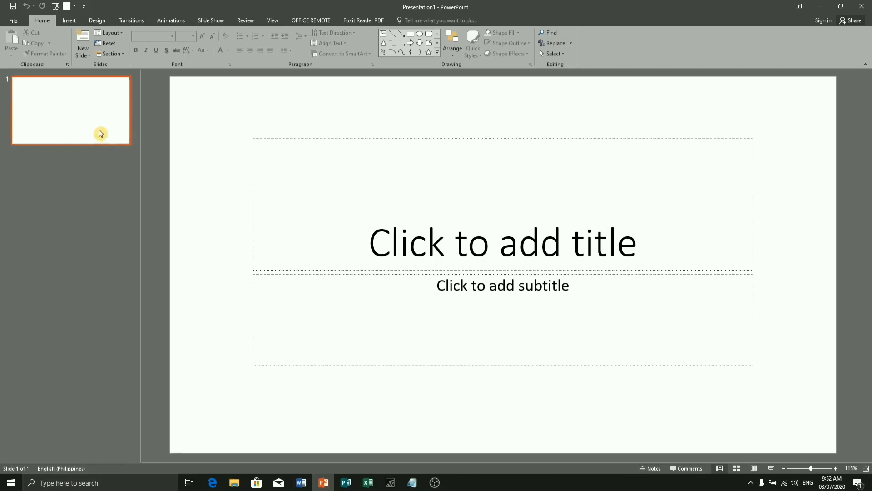
left_click(2, 24)
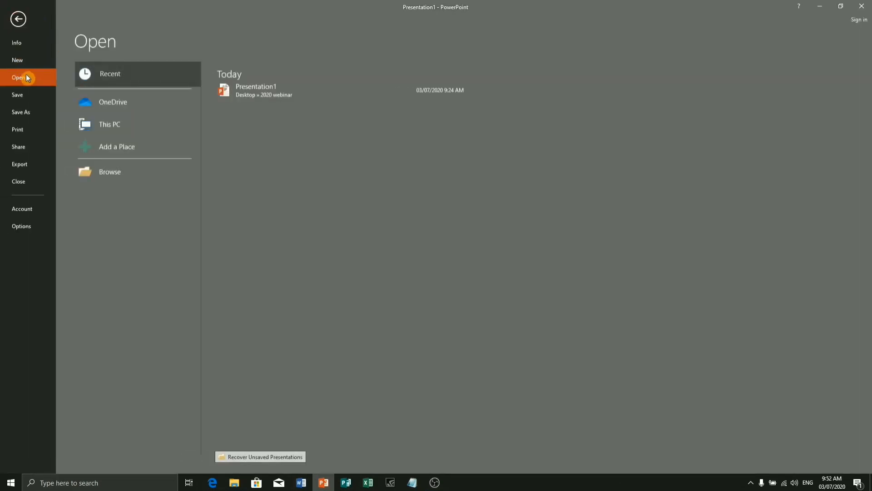
left_click(18, 19)
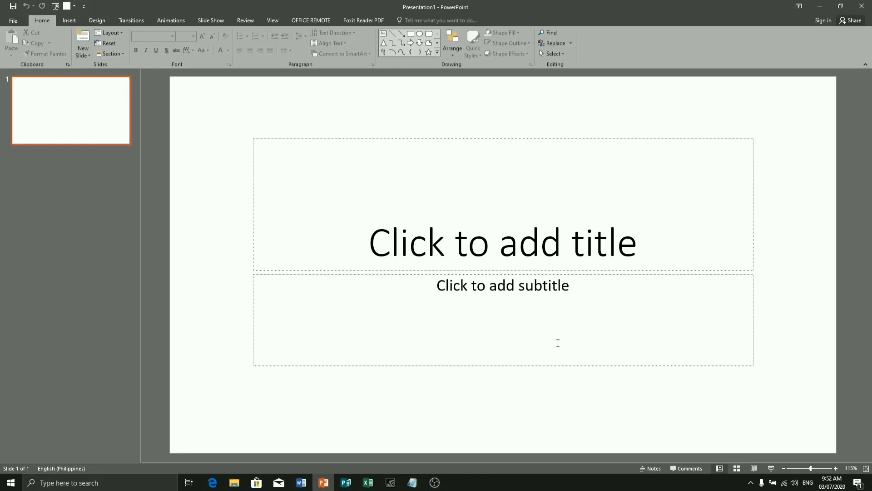
- In Slide Master view, paste a copy of picture 20200627_001353 from the desktop's Pictures folder onto the title slide layout
left_click(274, 22)
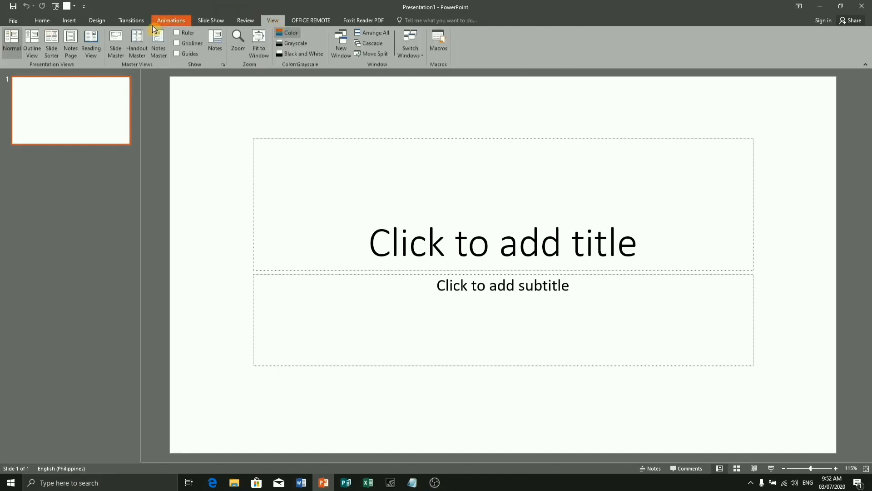
left_click(122, 56)
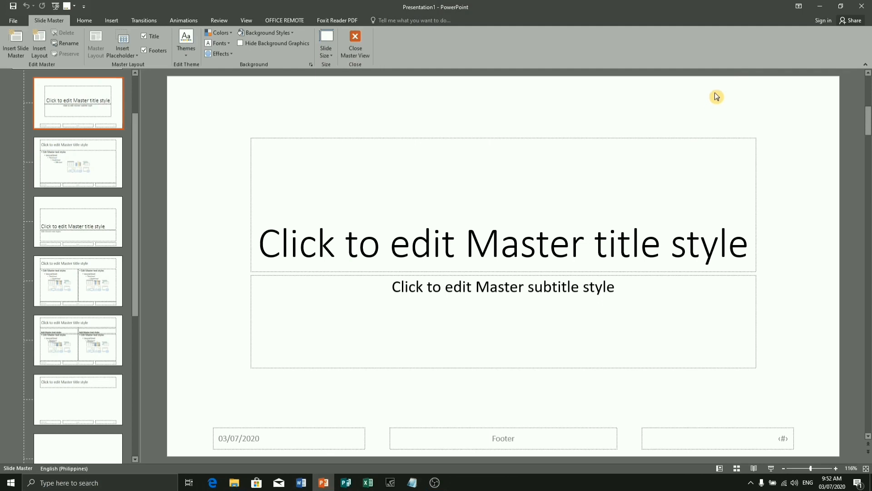
left_click(820, 9)
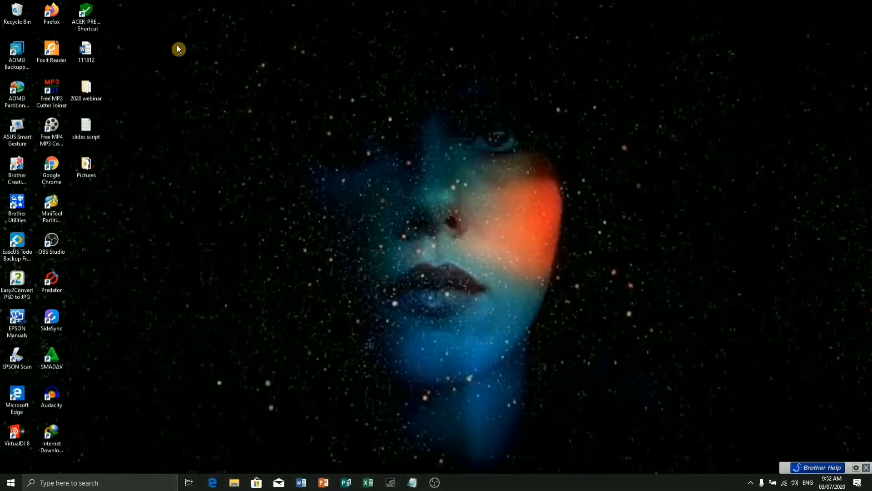
double_click(85, 172)
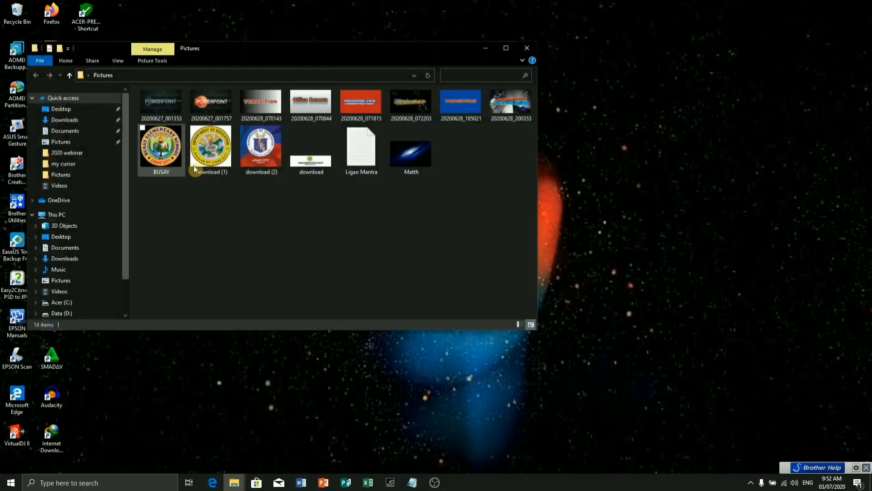
left_click(172, 110)
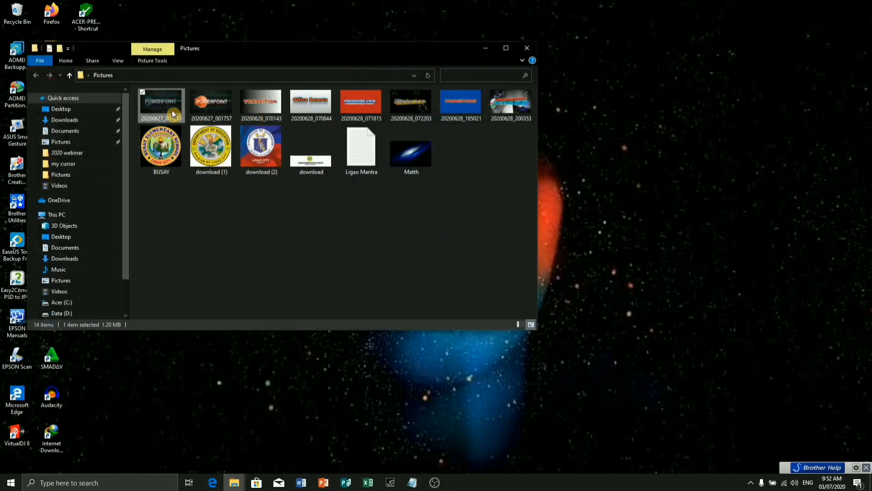
right_click(172, 110)
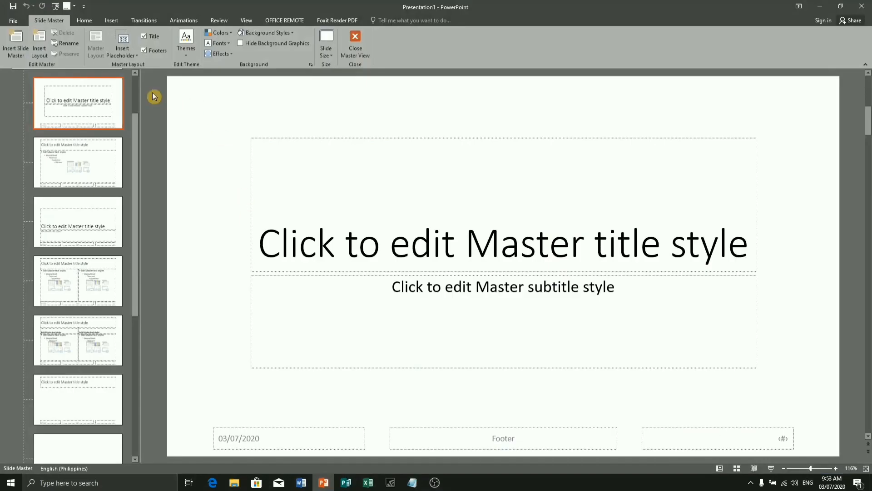
right_click(153, 96)
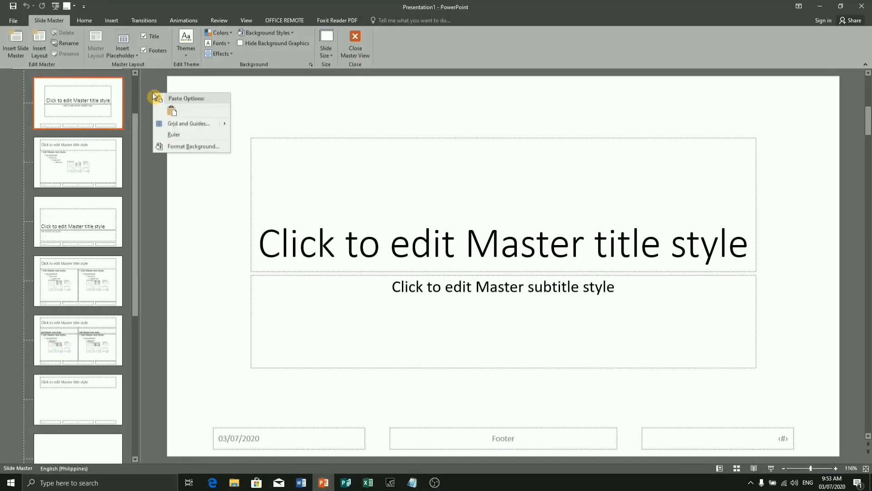
left_click(168, 111)
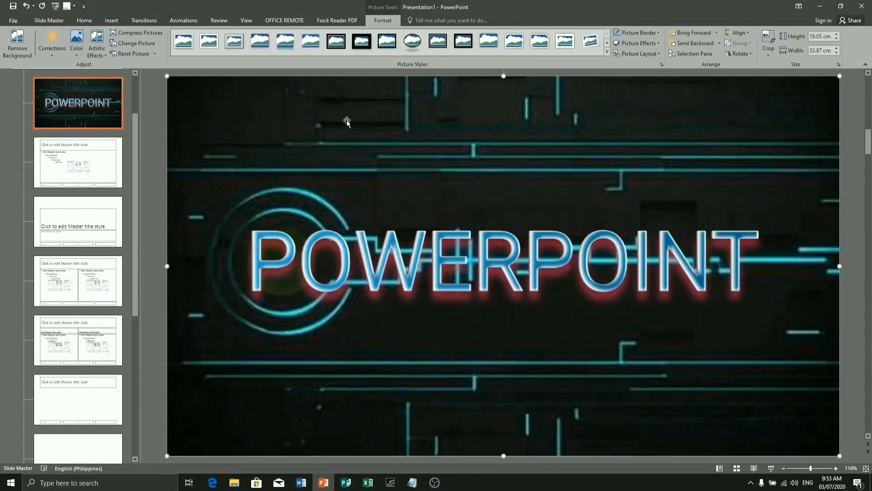
- Copy the Matth galaxy picture from the Pictures folder and paste it onto the layout directly below the title slide layout
left_click(820, 6)
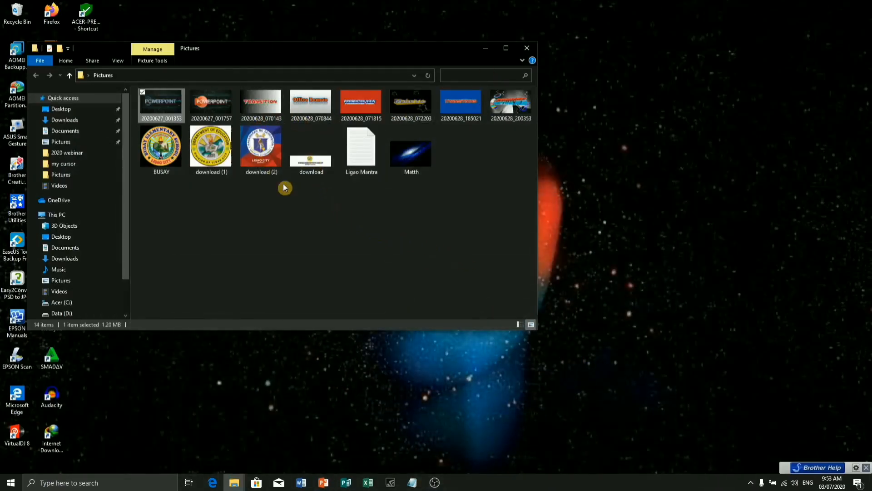
left_click(398, 159)
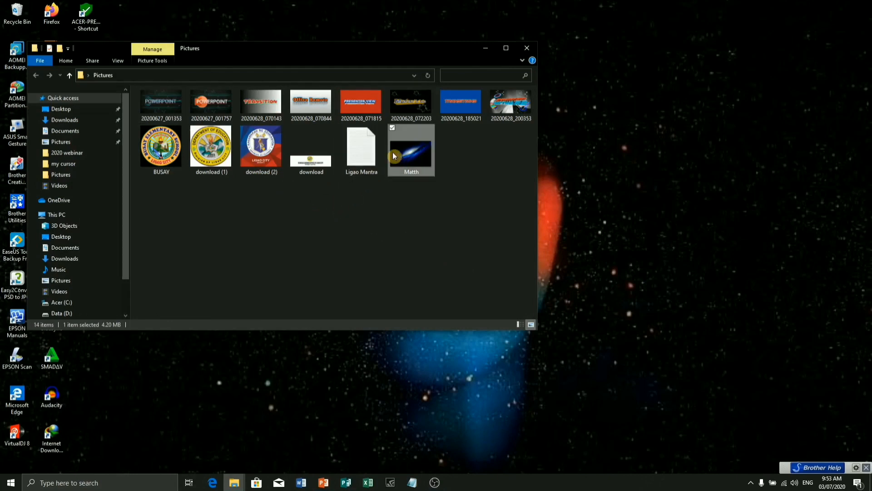
right_click(393, 152)
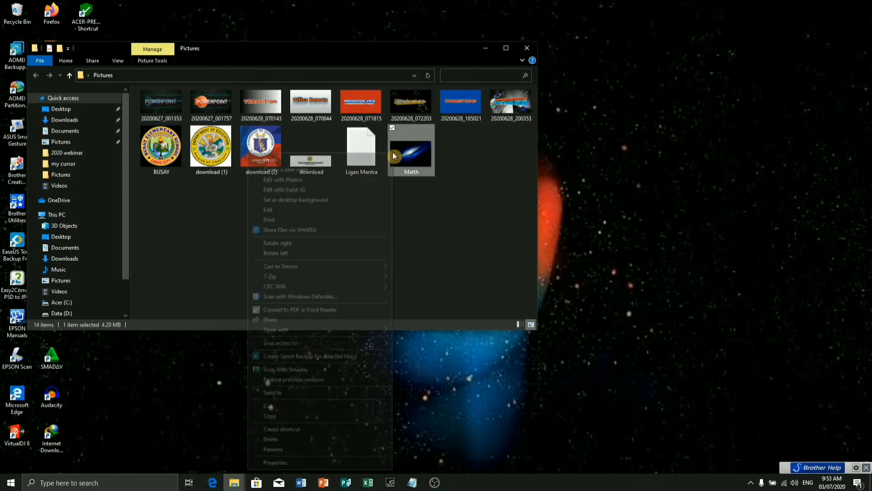
left_click(294, 417)
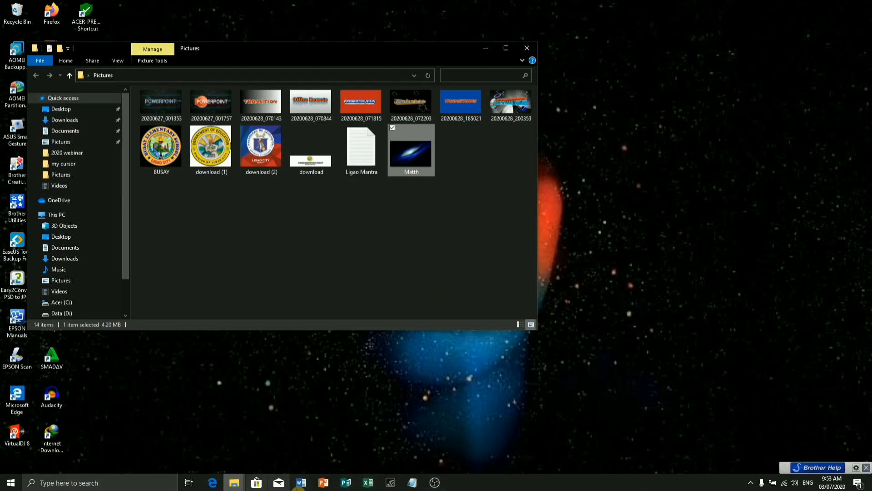
left_click(318, 474)
left_click(84, 178)
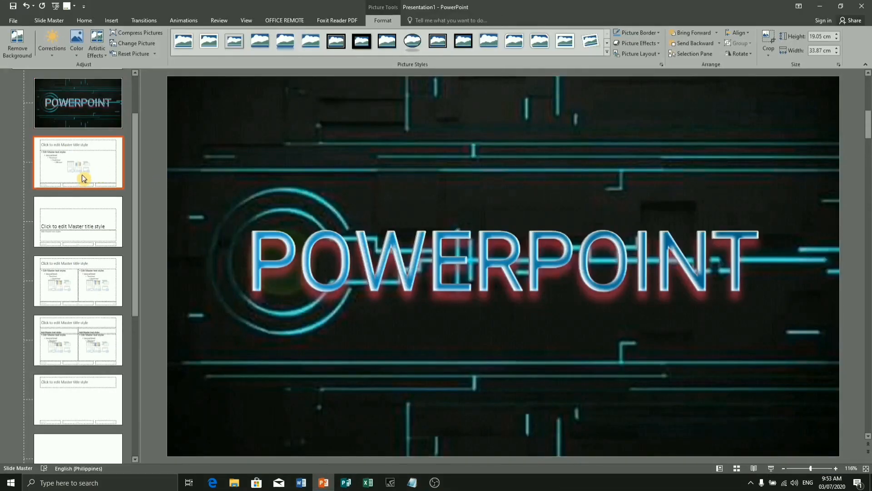
right_click(82, 176)
left_click(142, 129)
right_click(160, 121)
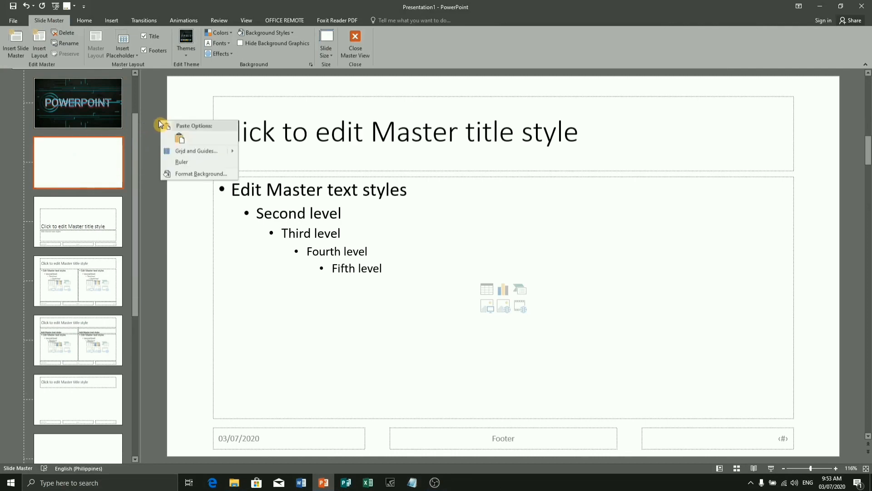
left_click(179, 138)
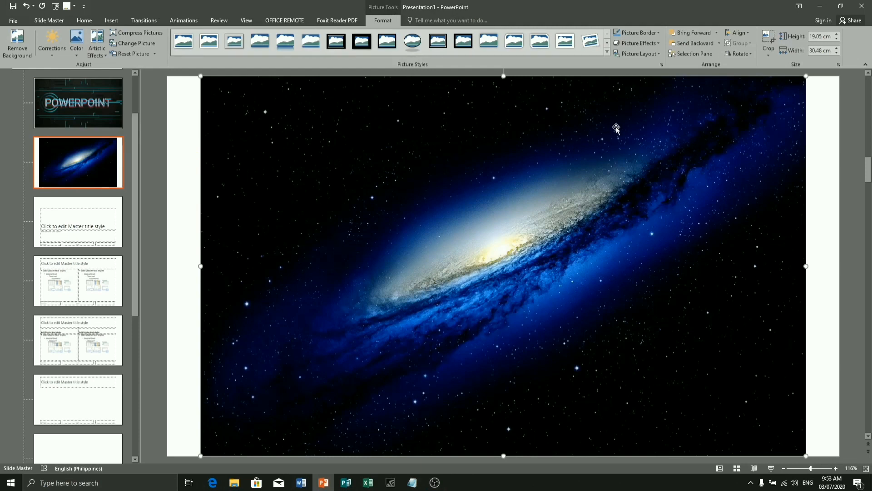
- Copy the BUSAY school logo from the Pictures folder and paste it over the galaxy picture on the same layout
left_click(820, 6)
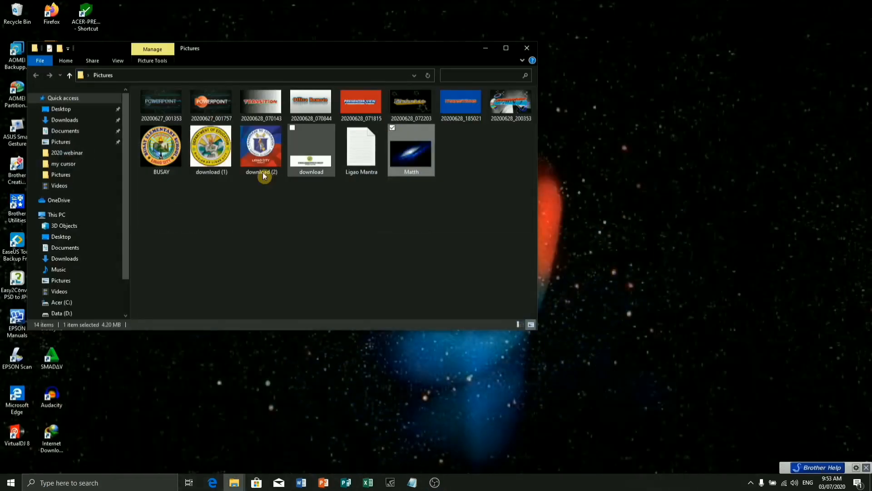
right_click(159, 159)
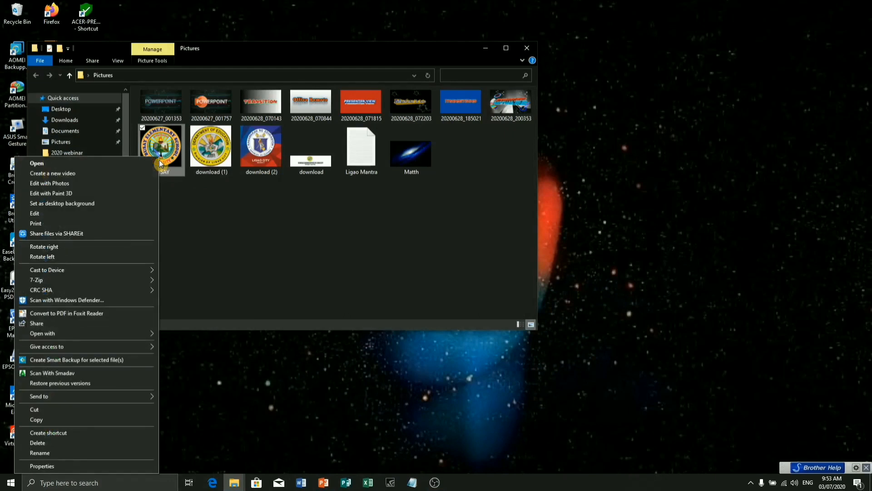
left_click(63, 424)
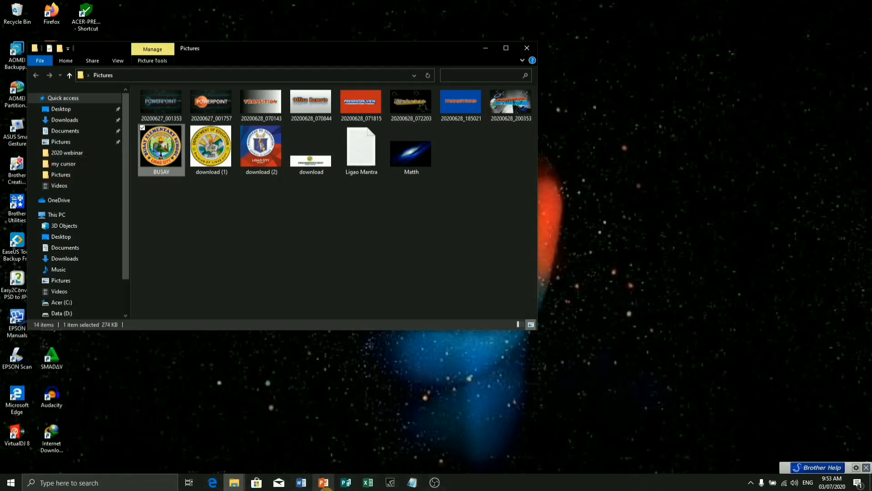
left_click(323, 482)
right_click(162, 103)
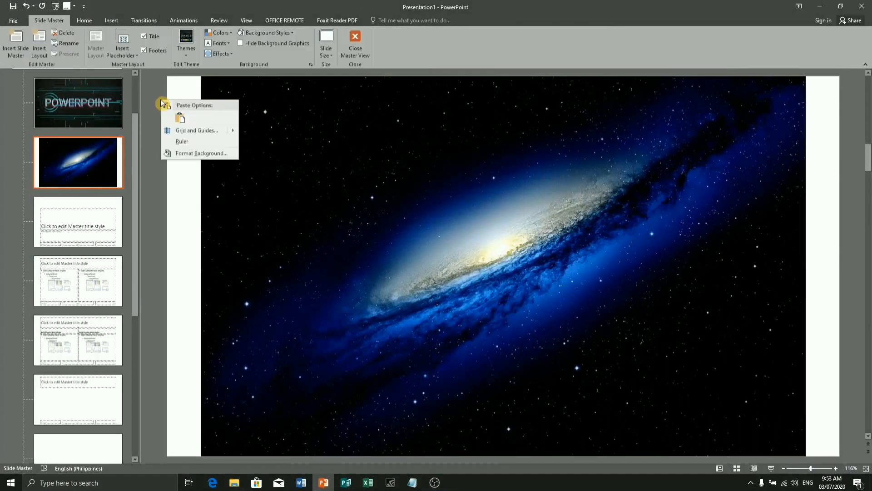
left_click(177, 118)
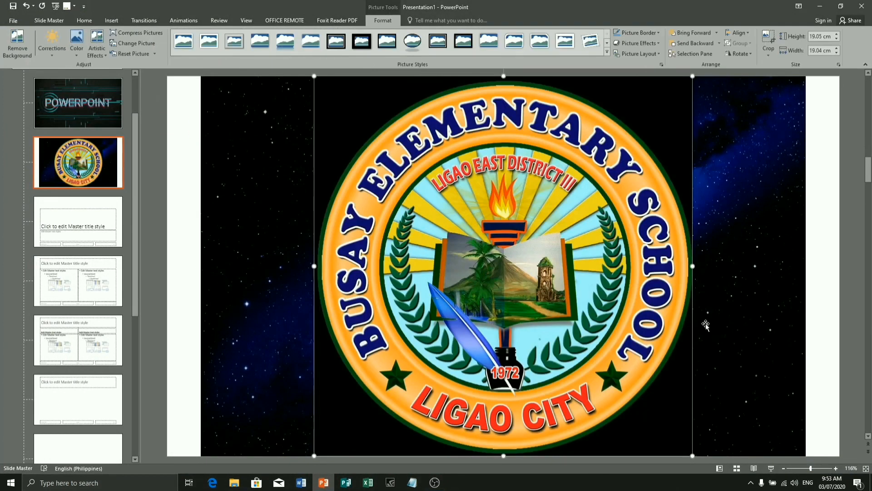
- Shrink the school logo to about 4.13 cm square and place it in the slide's lower-right corner
left_click_drag(692, 76, 485, 282)
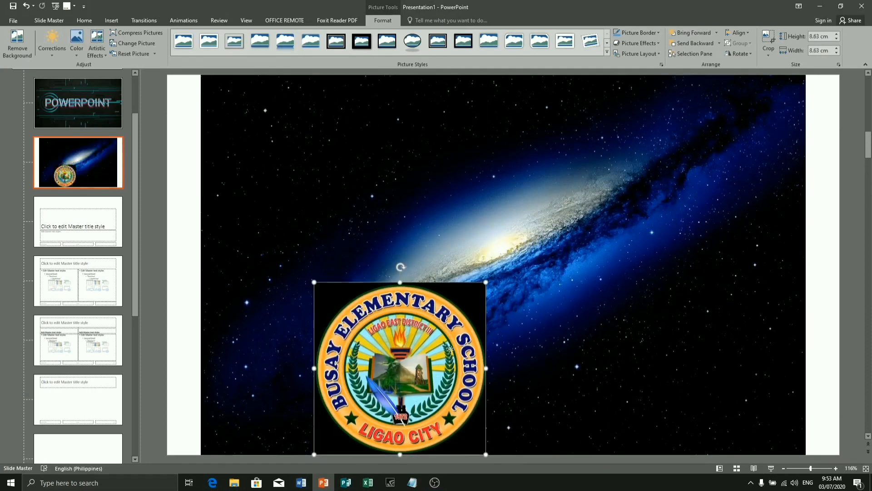
left_click_drag(462, 346, 704, 319)
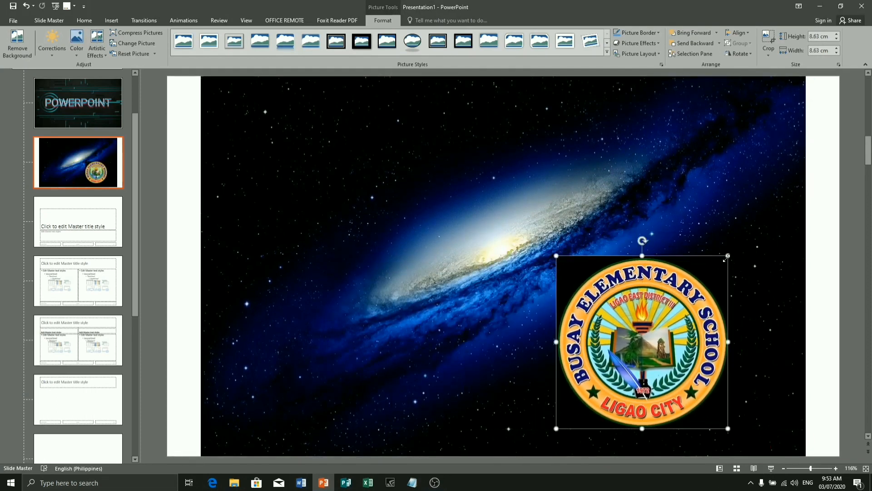
left_click_drag(728, 256, 638, 346)
left_click_drag(615, 378, 763, 393)
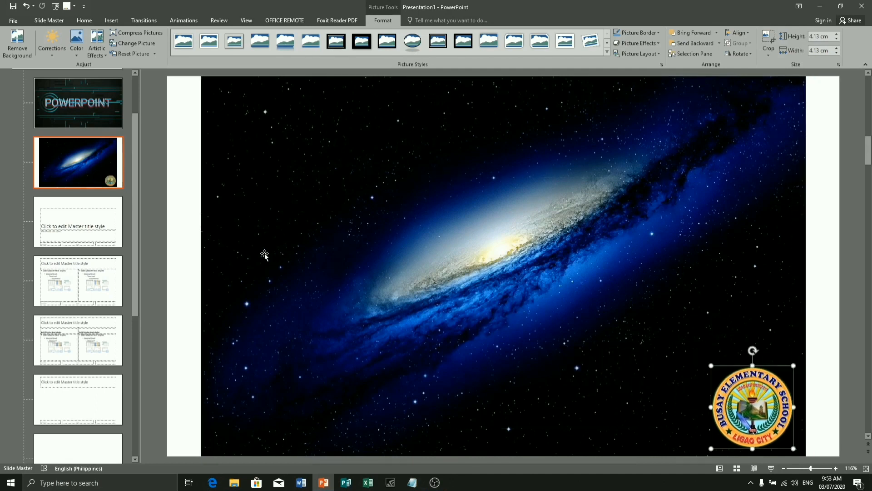
- Stretch the galaxy picture sideways to 33.87 cm wide so it covers the full width of the layout
left_click(347, 229)
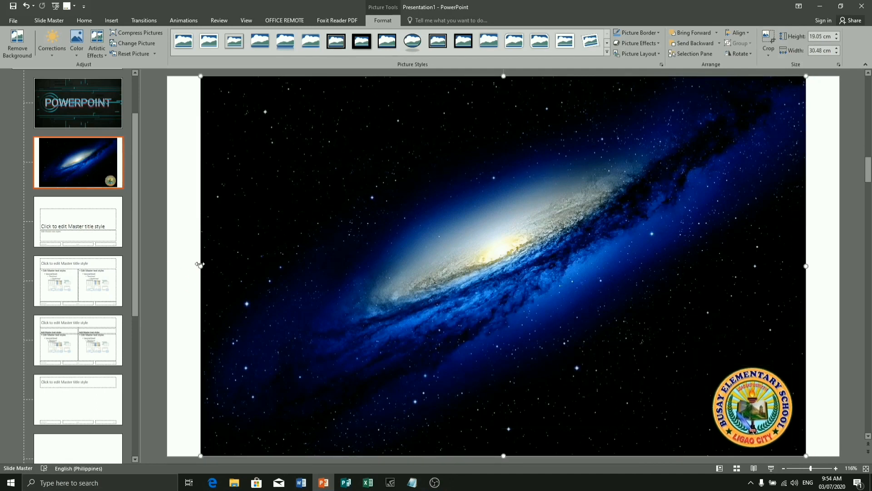
left_click_drag(199, 264, 167, 264)
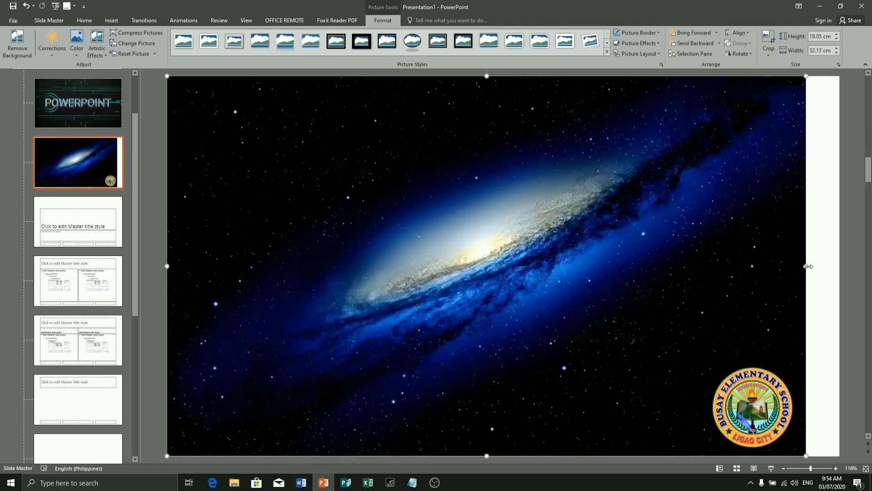
left_click_drag(806, 266, 839, 266)
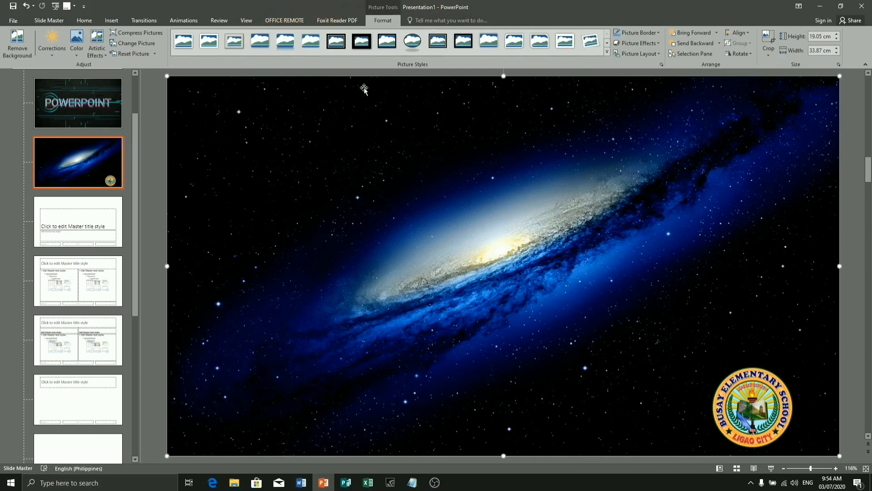
- Return to Normal view and add a new slide that uses the Title and Content layout
left_click(249, 20)
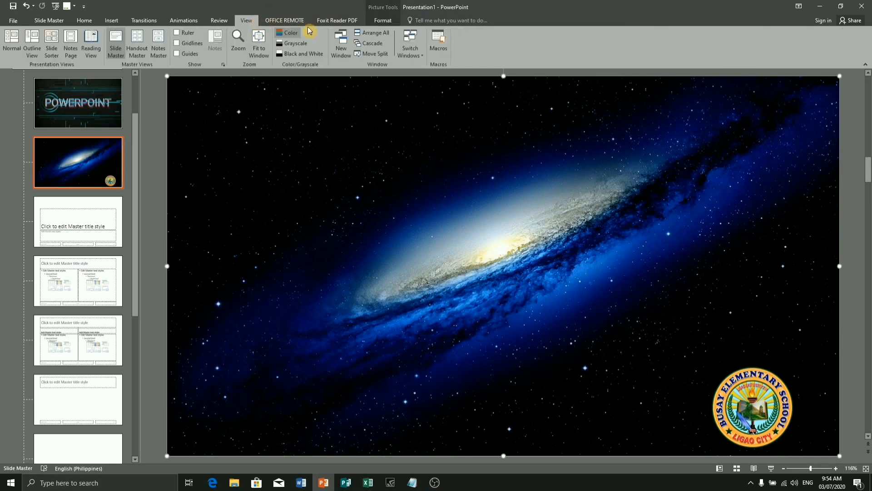
left_click(14, 47)
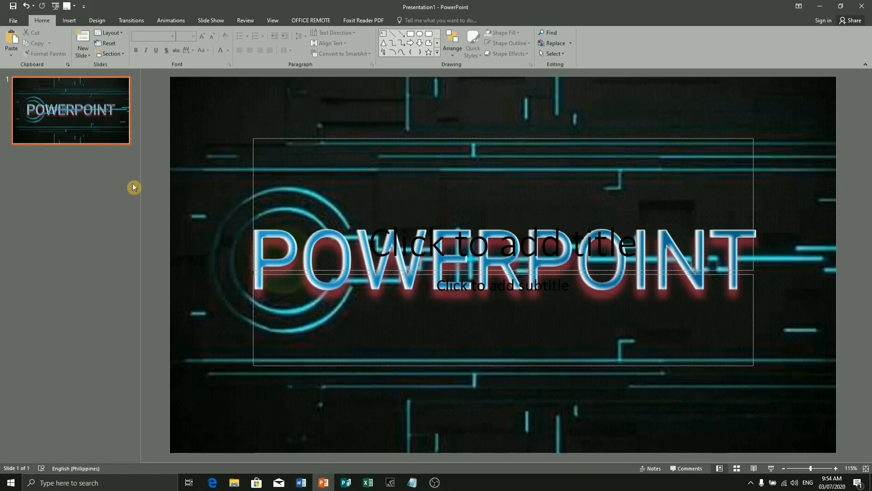
left_click(90, 59)
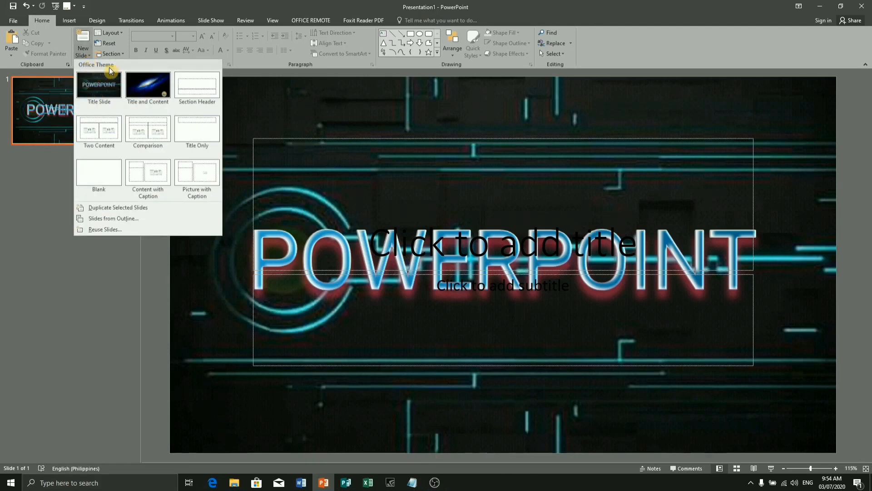
left_click(152, 84)
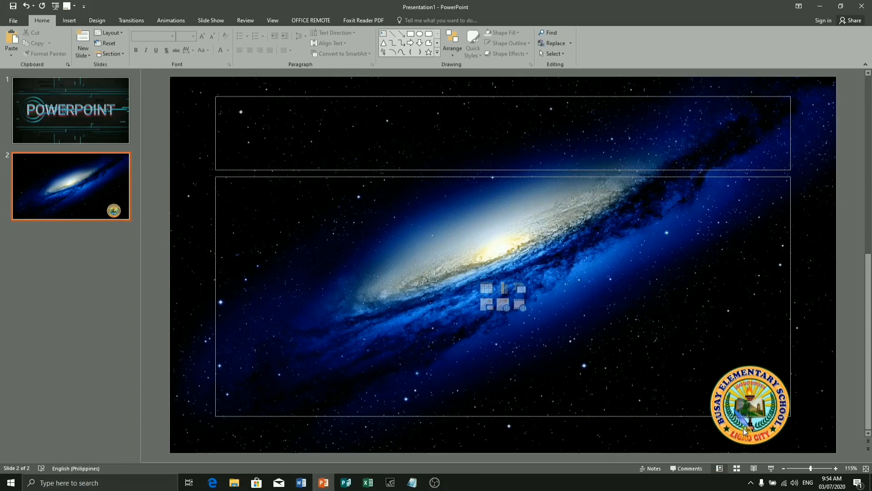
left_click(747, 413)
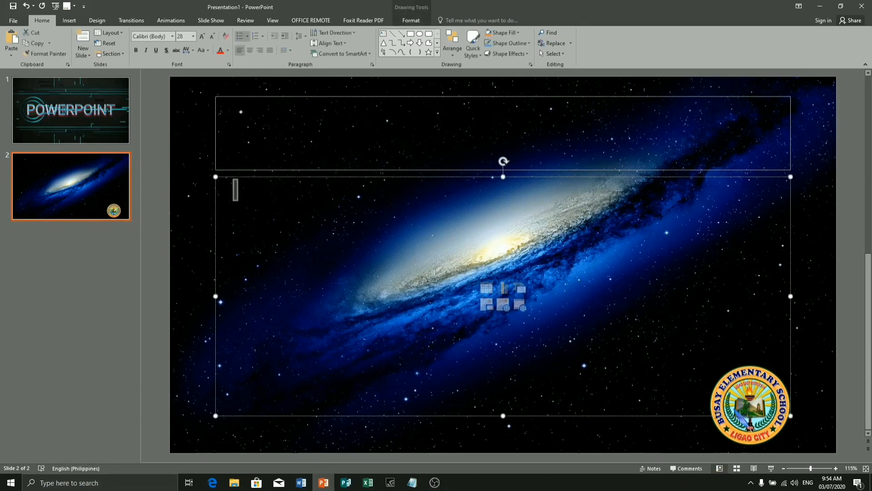
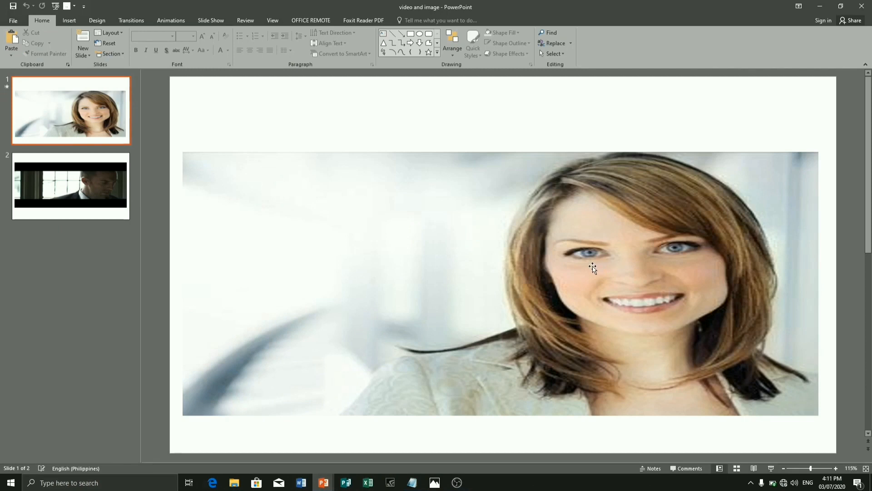
- Open the Format Picture settings for the woman's portrait on slide 1 and start removing its background
left_click(421, 191)
right_click(453, 184)
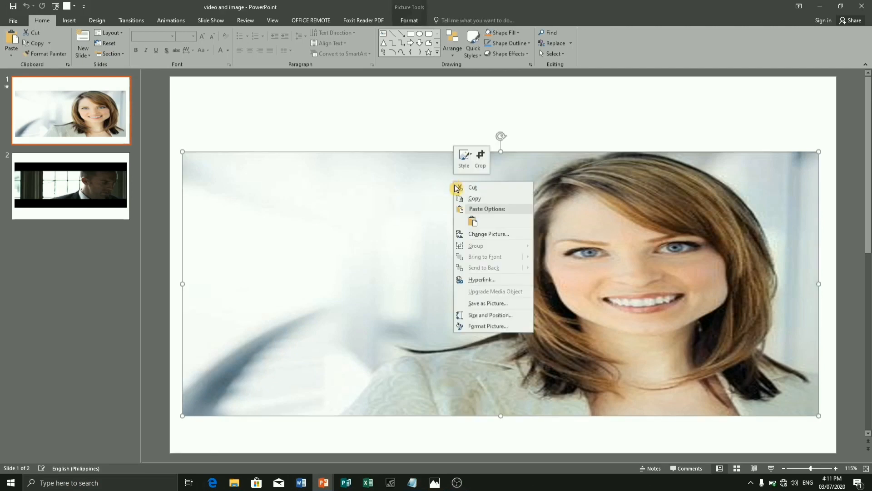
left_click(485, 325)
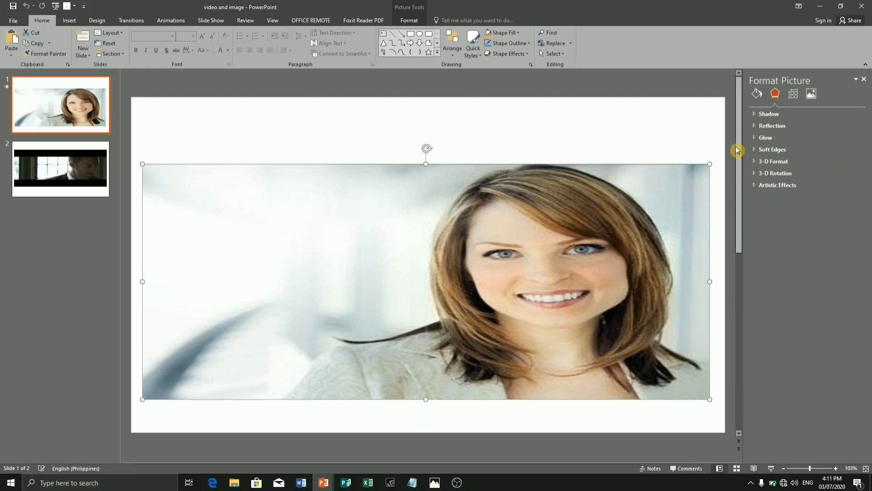
left_click(405, 21)
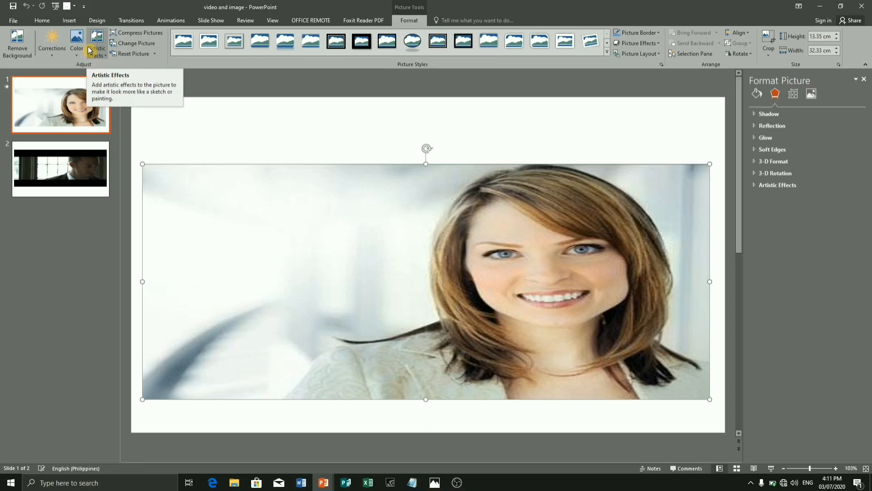
left_click(15, 52)
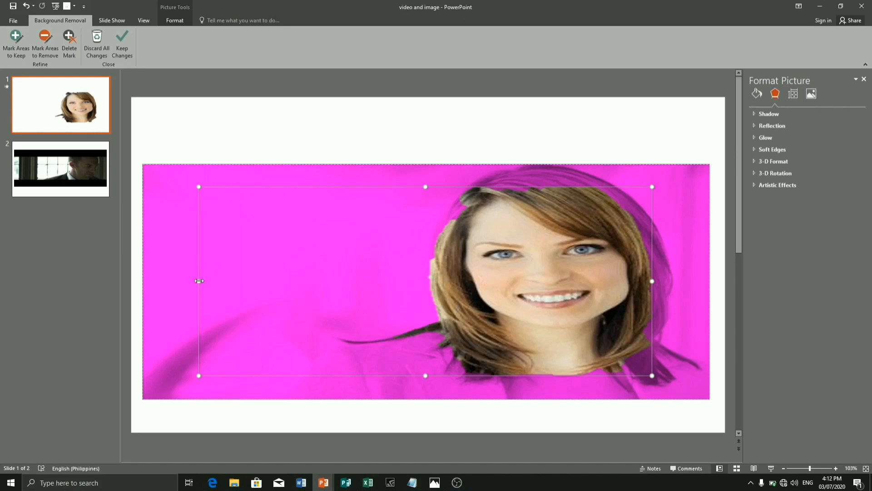
- Expand the background removal selection to all four edges of the portrait picture
left_click_drag(199, 281, 141, 279)
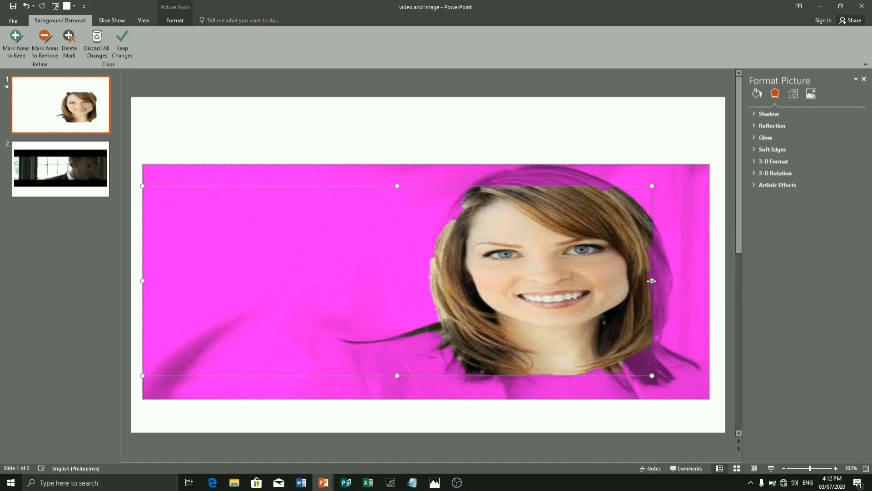
left_click_drag(652, 281, 711, 279)
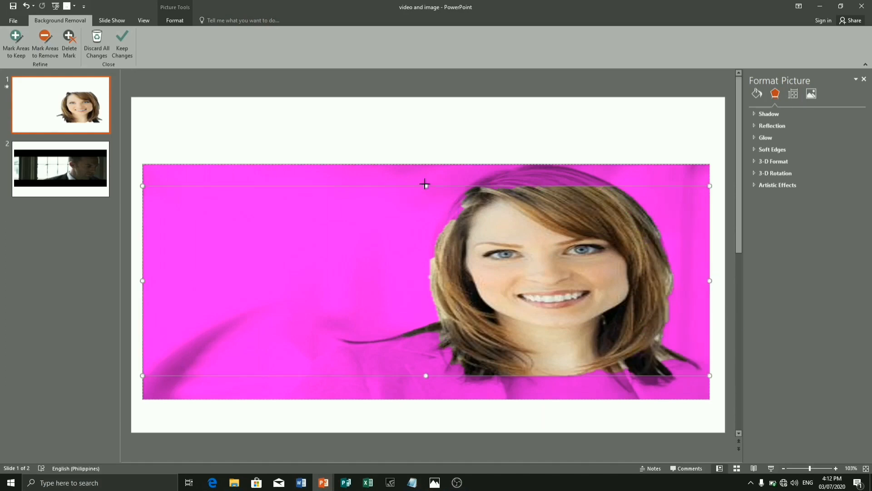
left_click_drag(427, 185, 432, 164)
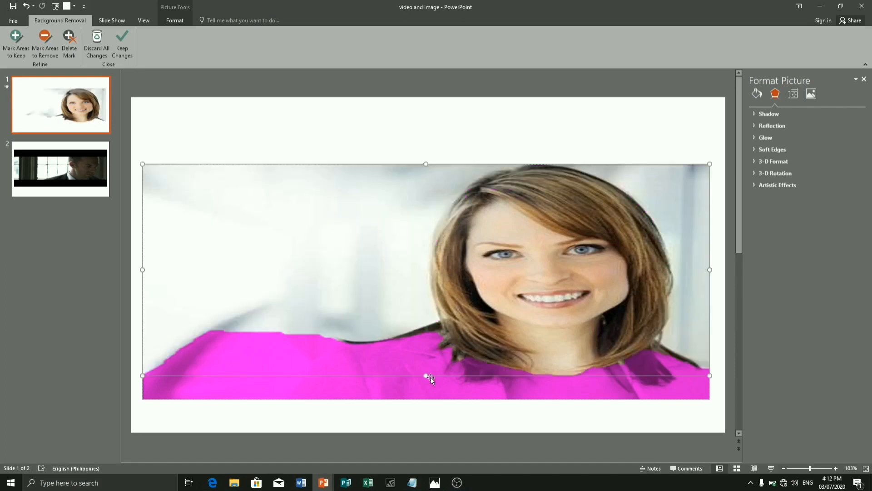
left_click_drag(426, 375, 425, 399)
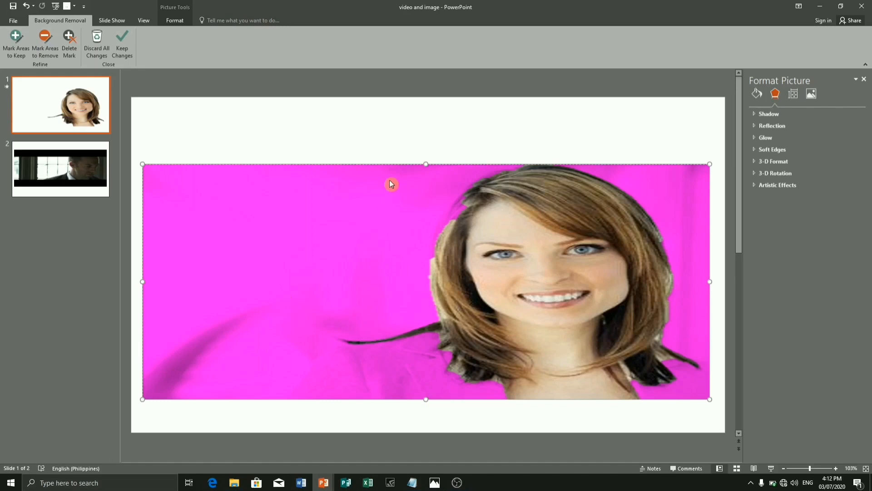
- Mark the woman's jacket on both shoulders, down to the picture's lower edge, as areas to keep
left_click(19, 49)
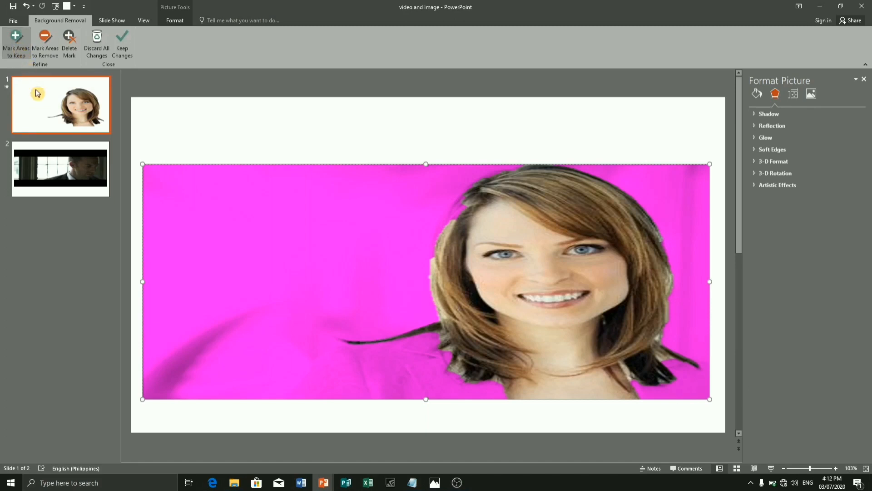
left_click(391, 370)
left_click(356, 377)
left_click(323, 385)
left_click(306, 391)
left_click(326, 370)
left_click(338, 357)
left_click(356, 351)
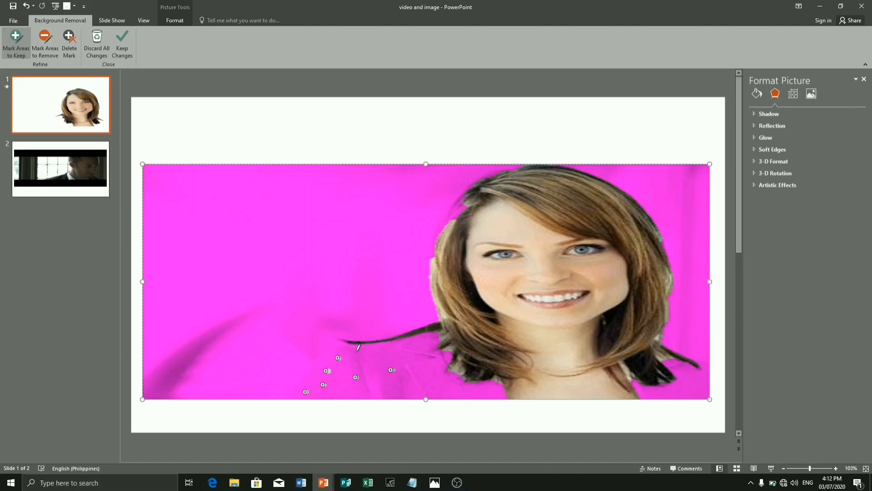
left_click(391, 350)
left_click(419, 344)
left_click(429, 361)
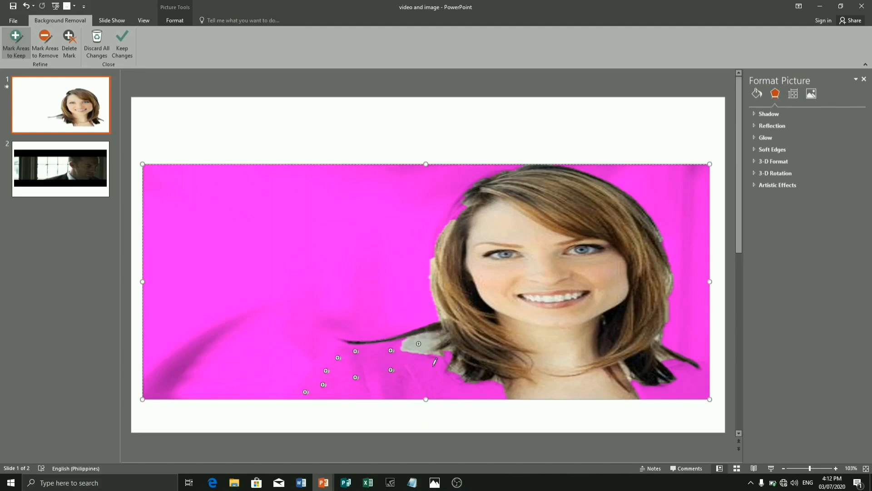
left_click(461, 380)
left_click(497, 392)
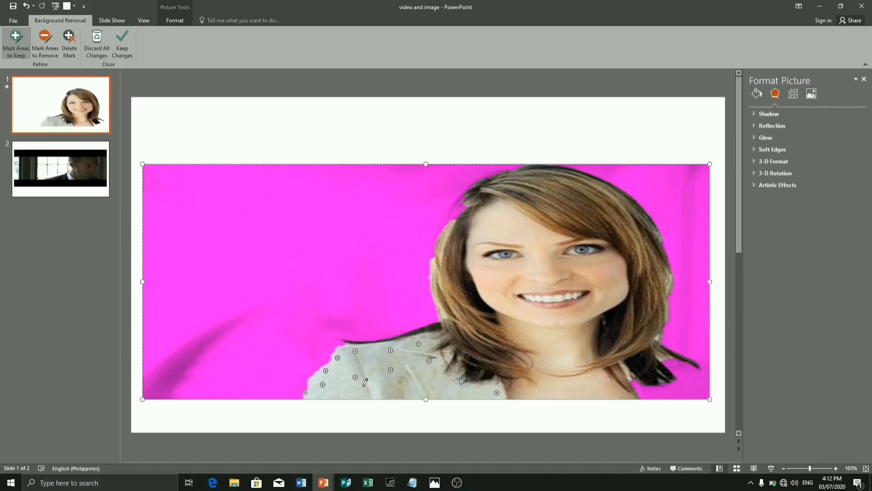
left_click(297, 395)
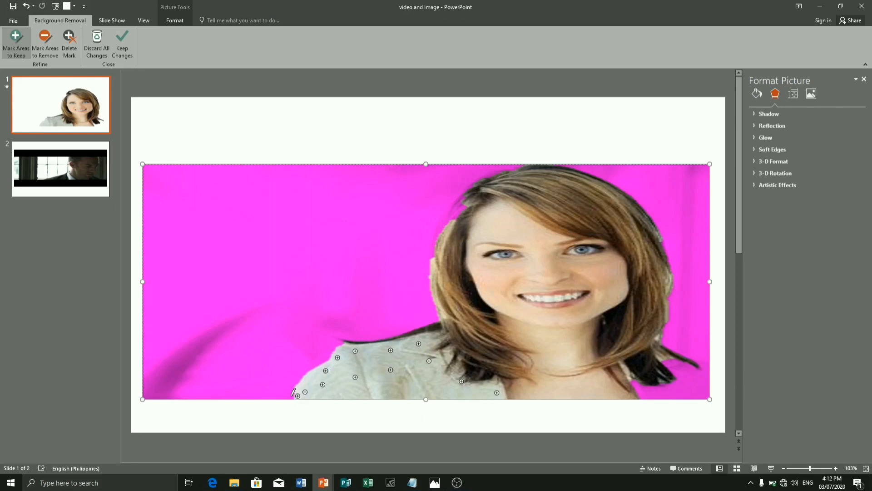
left_click(291, 396)
left_click(666, 388)
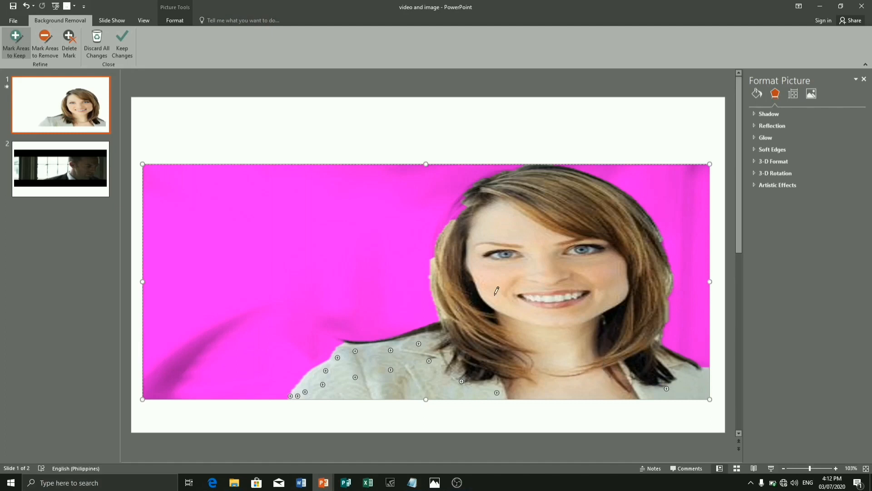
- Mark the hair along the left side and crown of the head as areas to keep, and apply the background removal
left_click(461, 212)
left_click(447, 223)
left_click(443, 229)
left_click(435, 251)
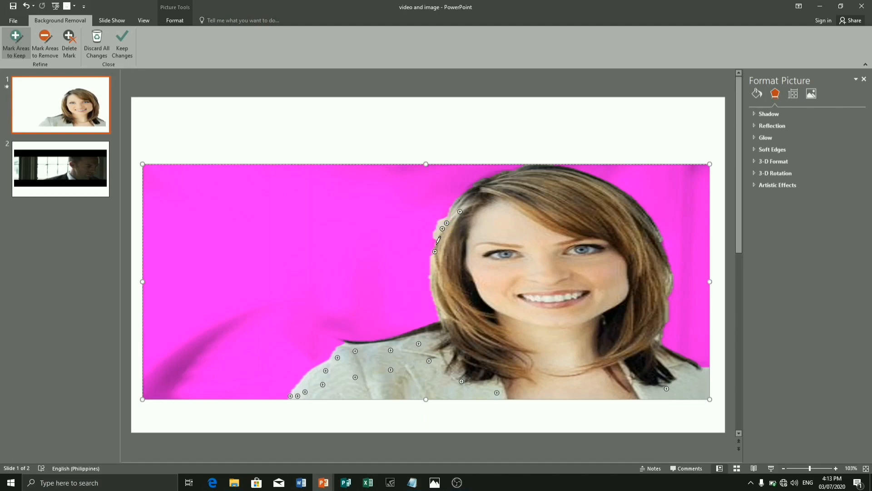
left_click(447, 216)
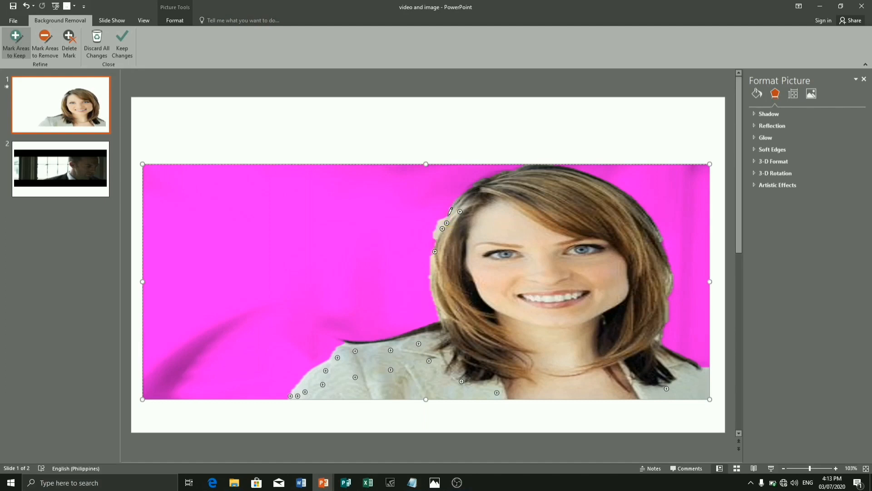
left_click(432, 249)
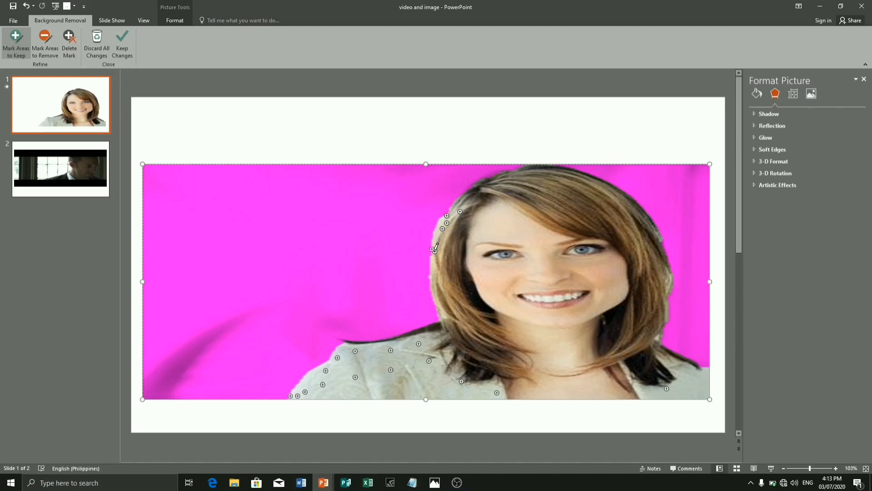
left_click(450, 213)
left_click(511, 172)
left_click(121, 43)
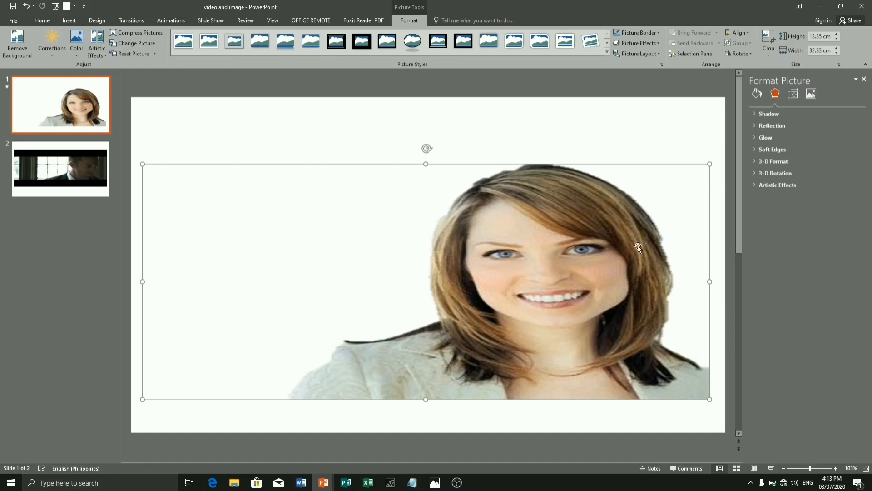
- Open the fill options for the cut-out portrait
left_click(775, 92)
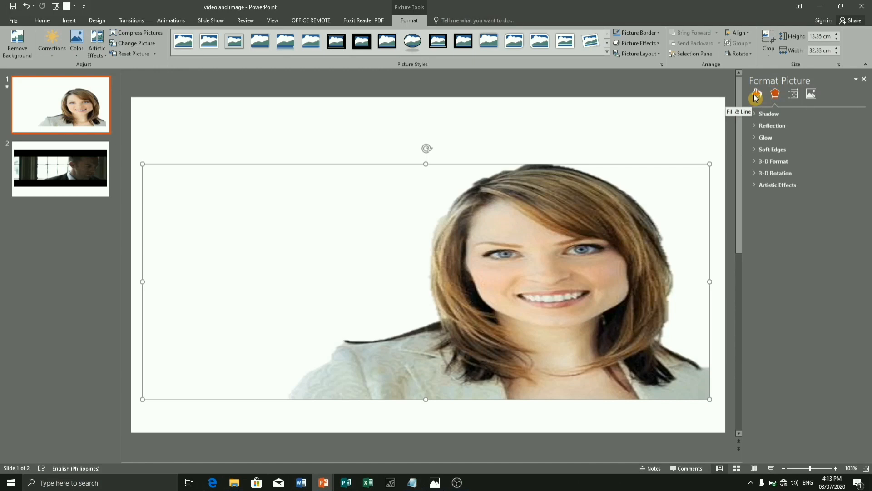
left_click(756, 95)
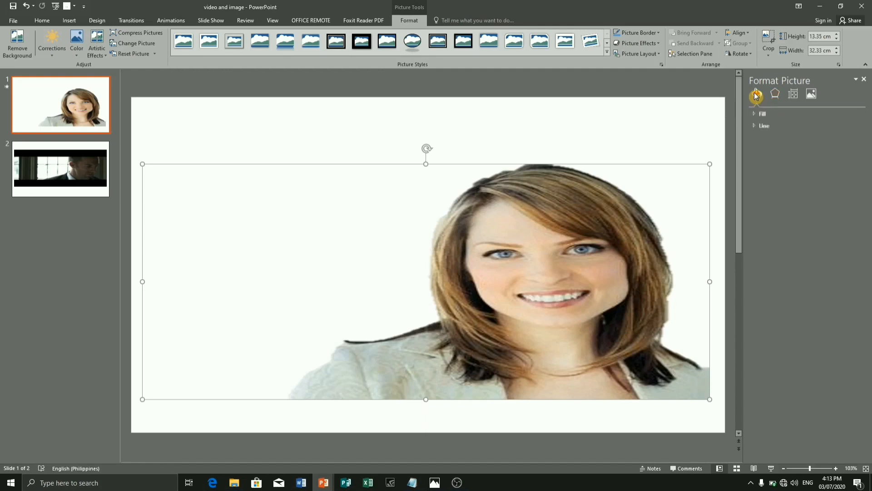
left_click(756, 115)
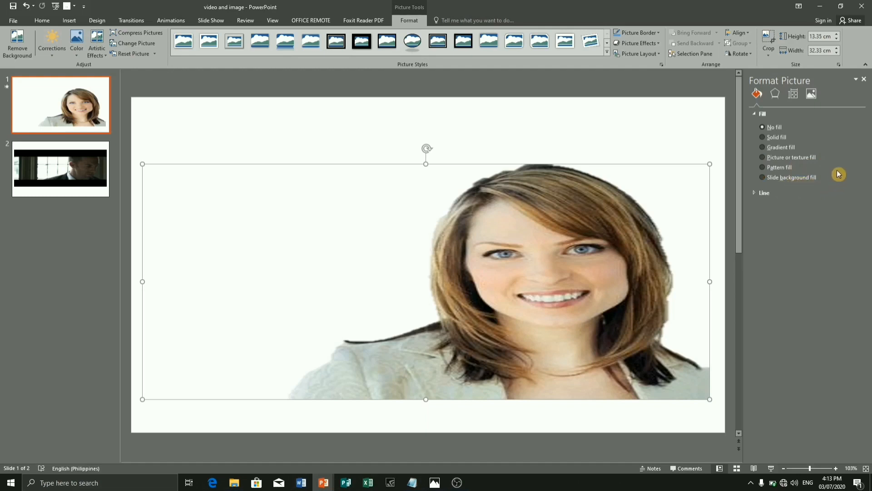
- Try a solid dark orange fill behind the portrait
left_click(763, 137)
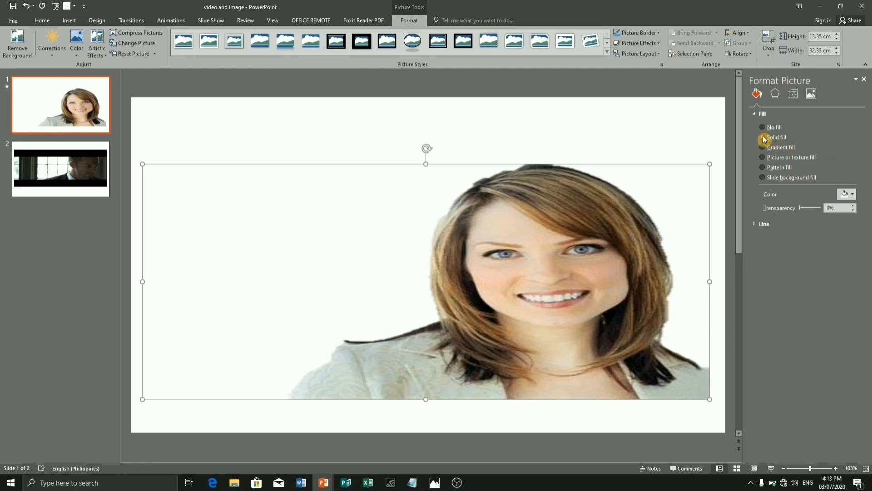
left_click(854, 196)
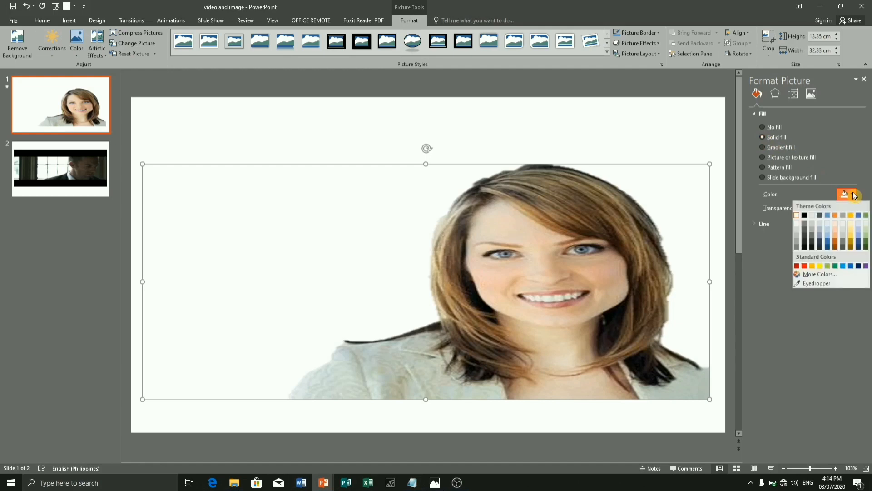
left_click(835, 239)
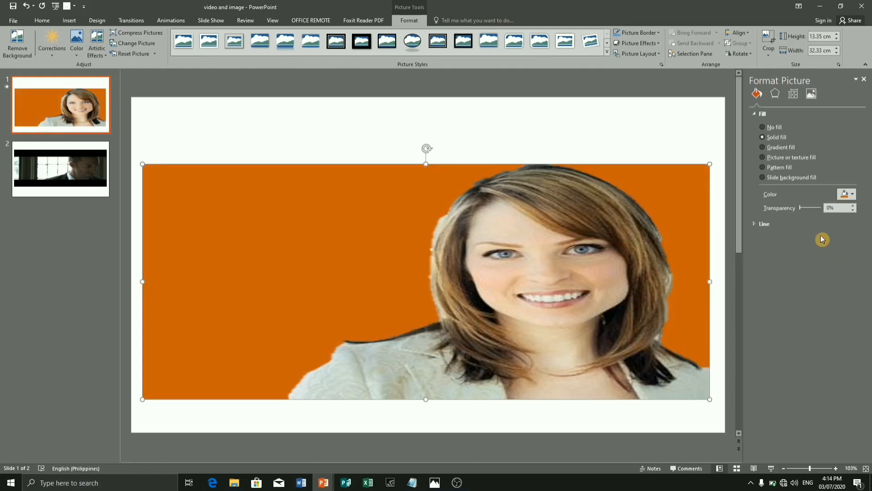
- Try the gradient, picture or texture, and pattern fills in turn behind the portrait
left_click(763, 148)
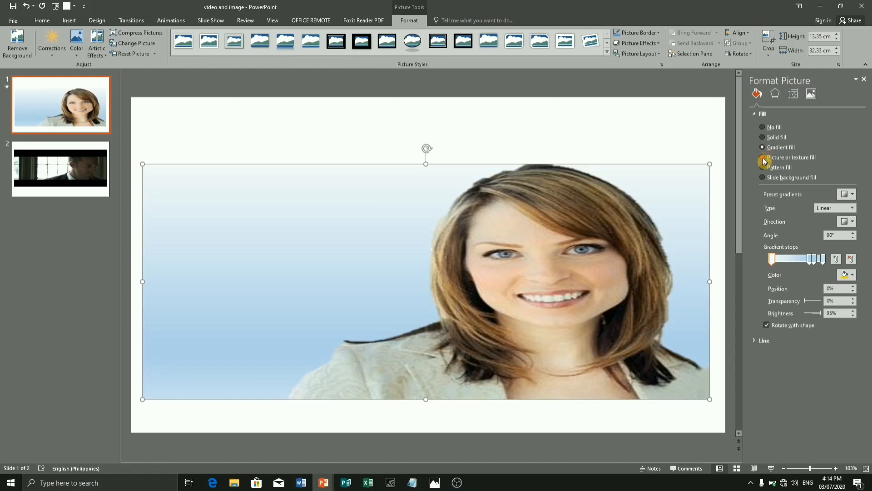
left_click(765, 159)
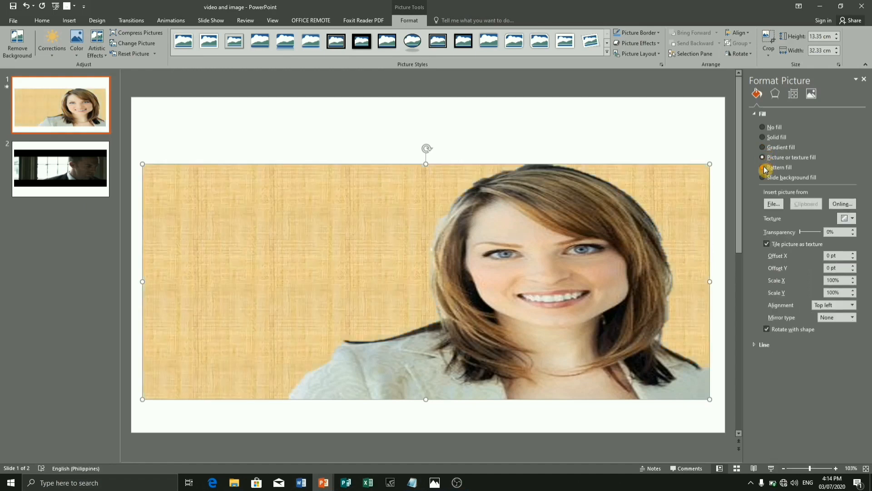
left_click(765, 167)
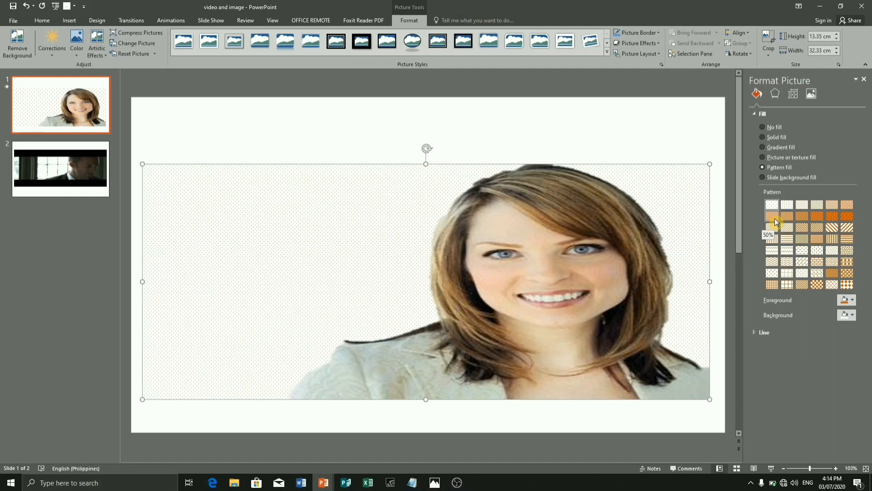
left_click(769, 159)
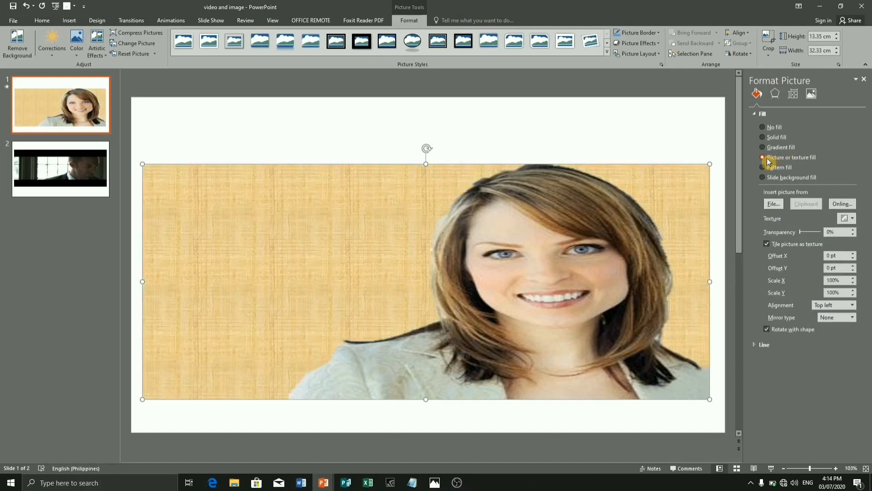
left_click(773, 204)
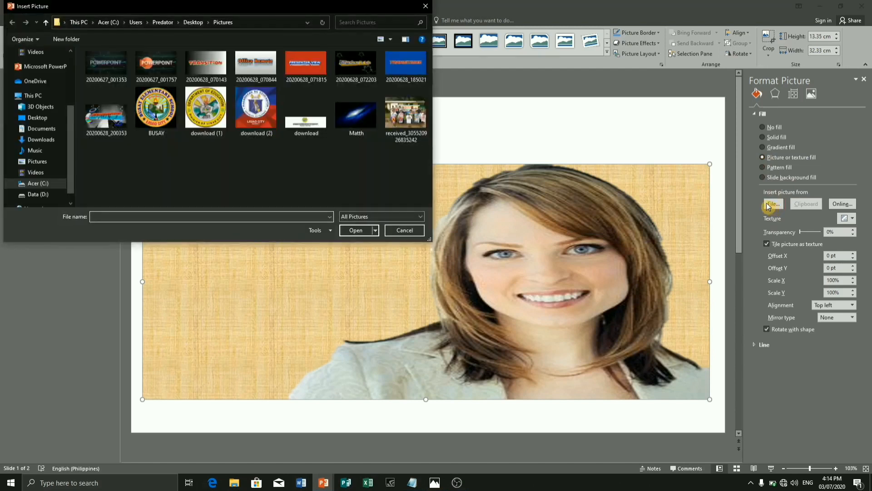
left_click(405, 114)
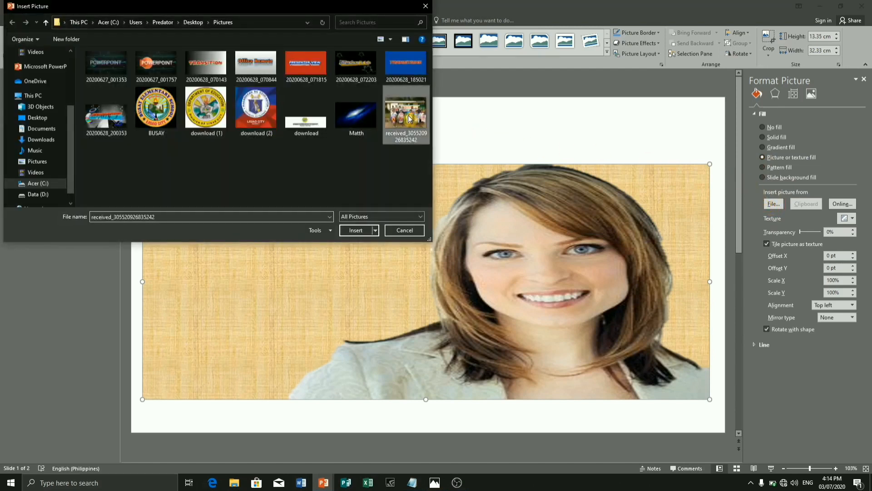
left_click(356, 230)
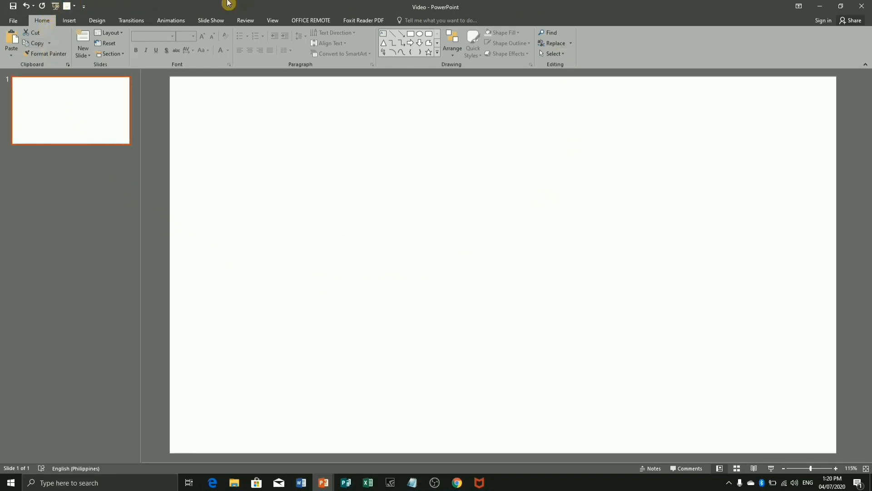
- Insert the video file Powerpoin Video from the computer's Desktop folder onto the blank slide
left_click(72, 21)
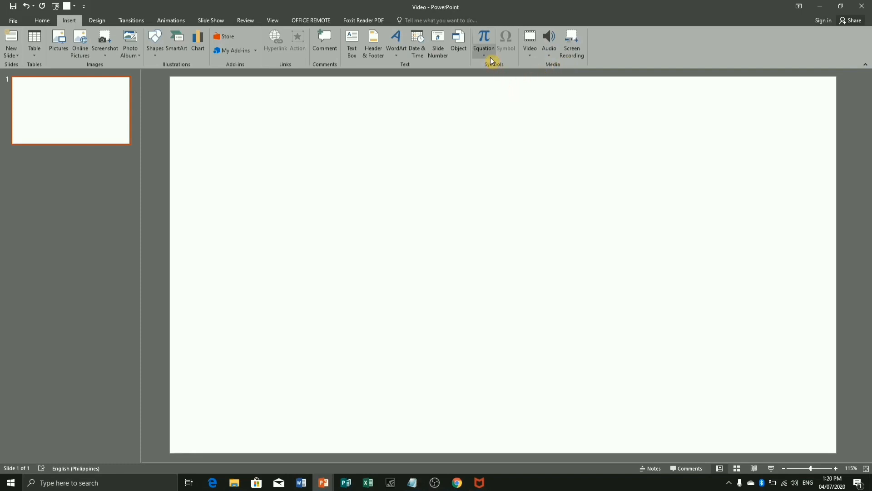
left_click(529, 60)
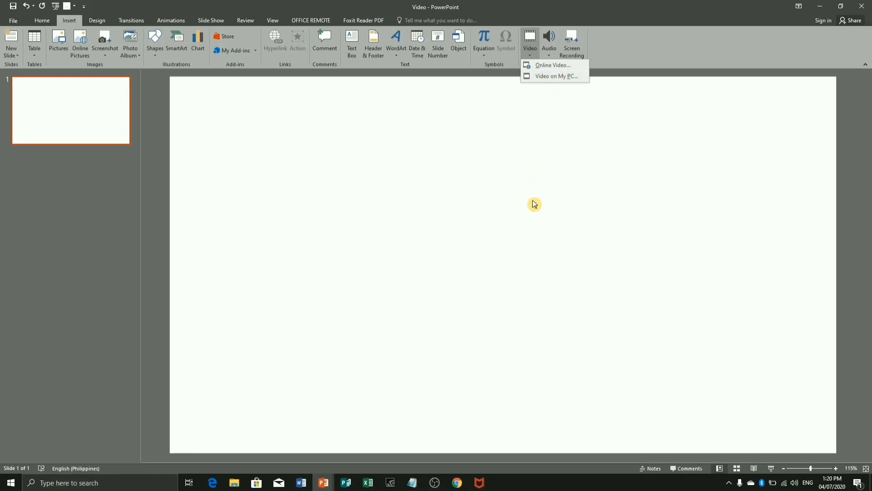
left_click(559, 75)
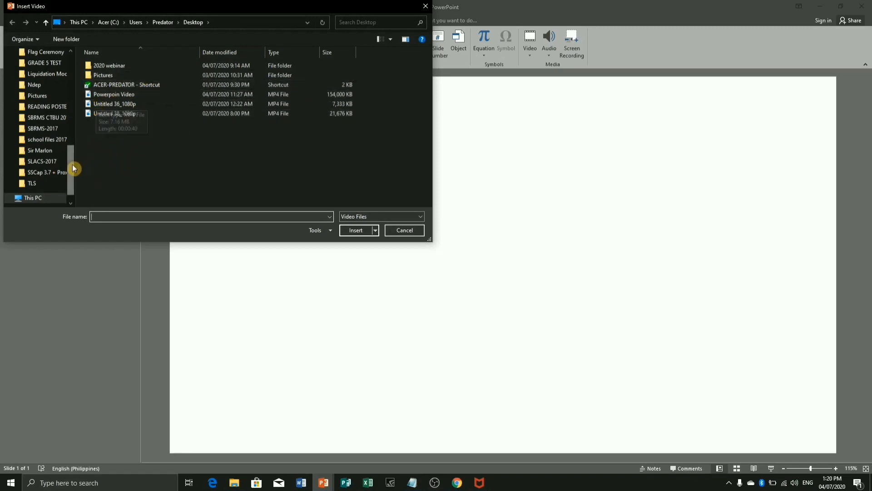
left_click_drag(72, 169, 76, 65)
left_click(38, 70)
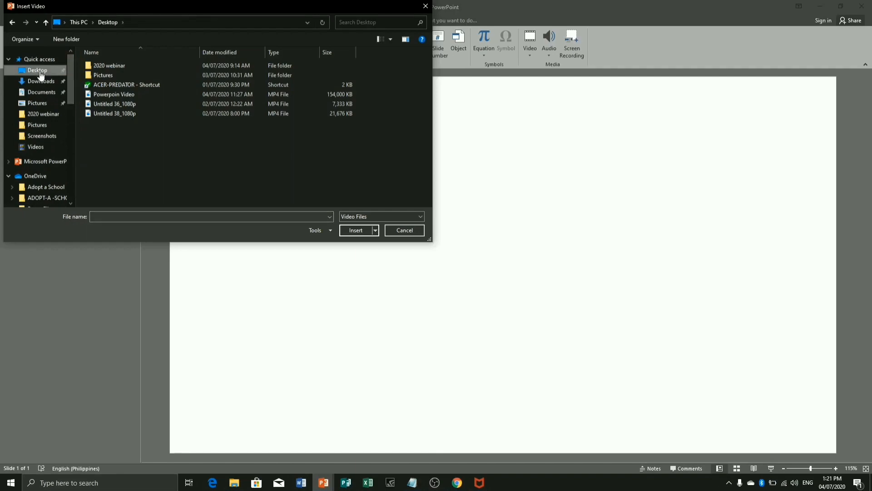
left_click(115, 98)
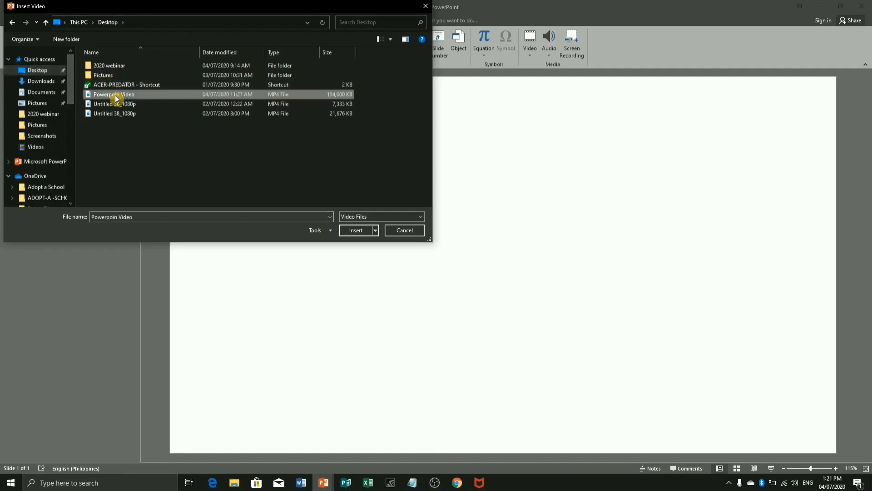
left_click(358, 231)
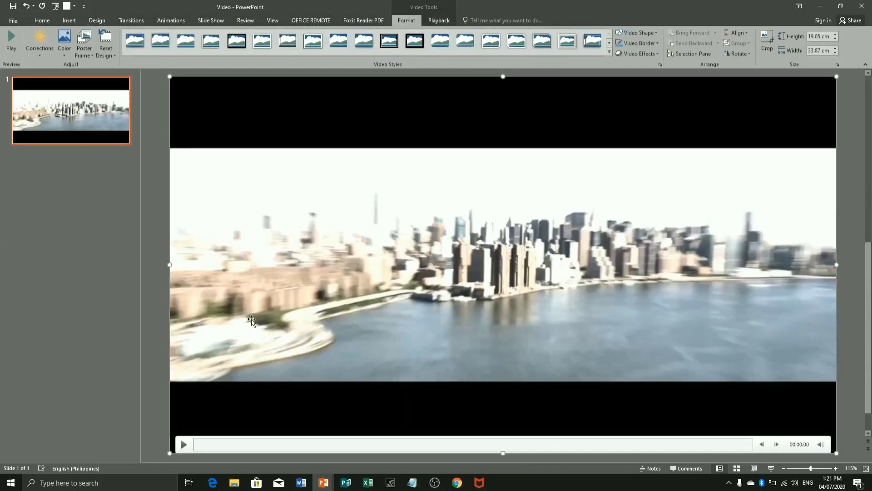
- Trim the inserted video to start at 00:21.348 and end at 01:53.808
left_click(440, 22)
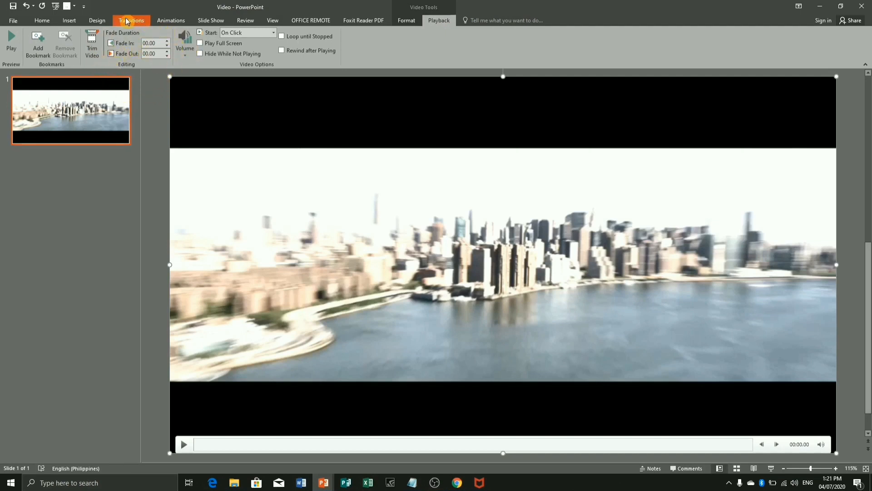
left_click(99, 47)
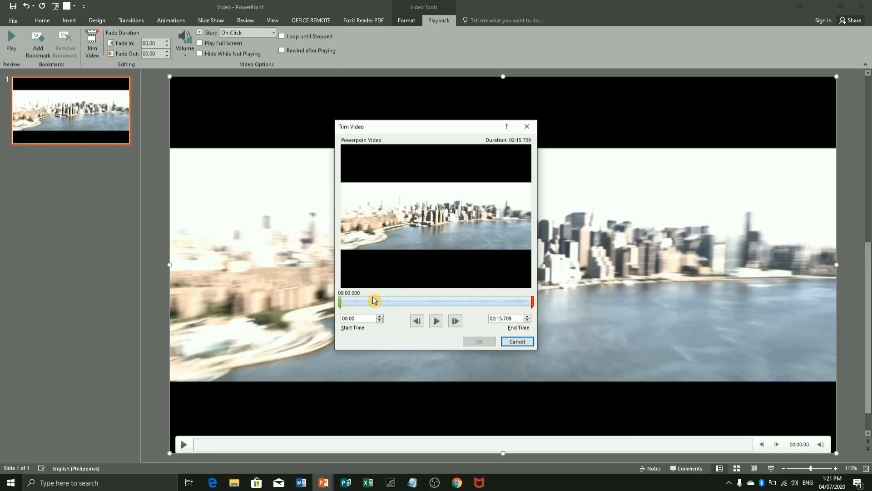
left_click_drag(339, 302, 383, 303)
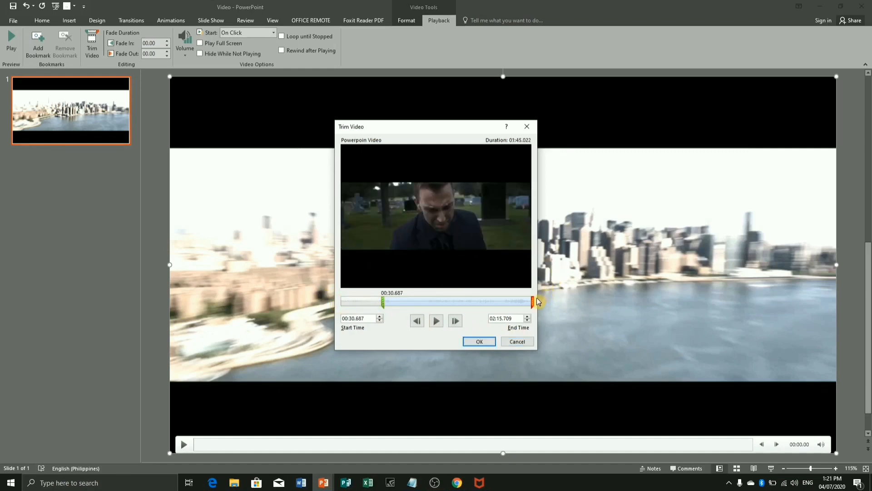
left_click_drag(532, 302, 513, 301)
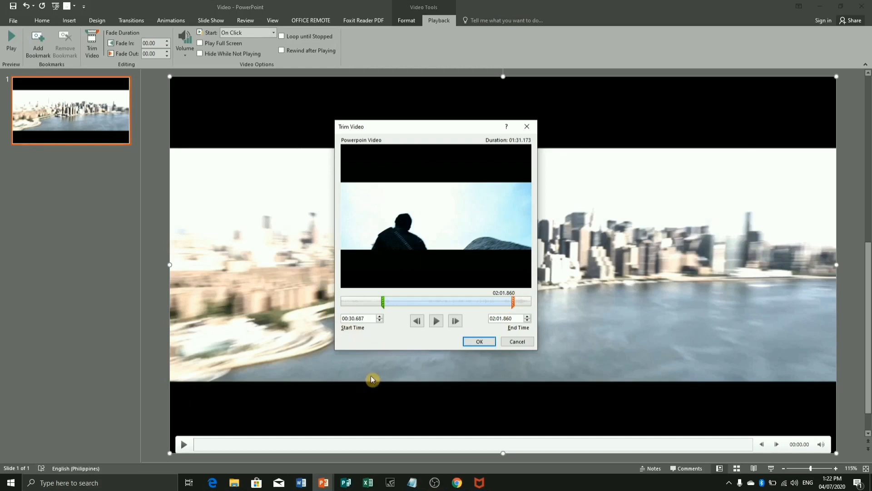
left_click_drag(383, 304, 369, 301)
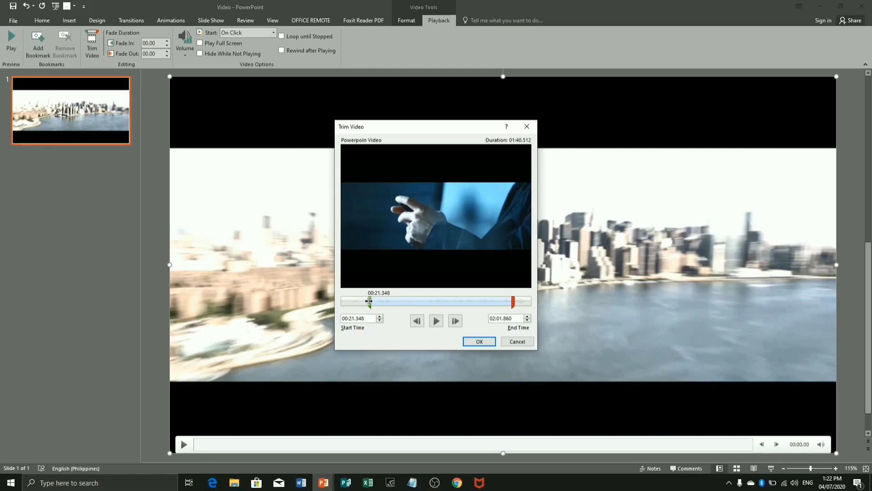
left_click_drag(513, 302, 502, 301)
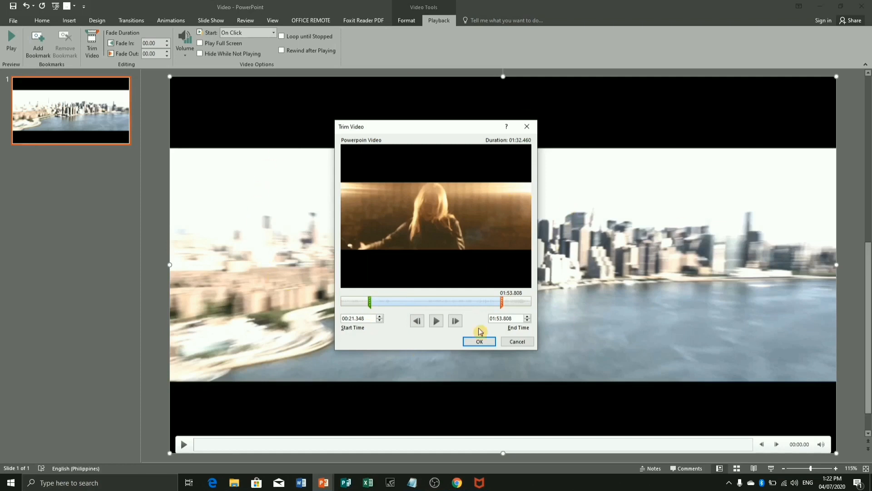
left_click(482, 343)
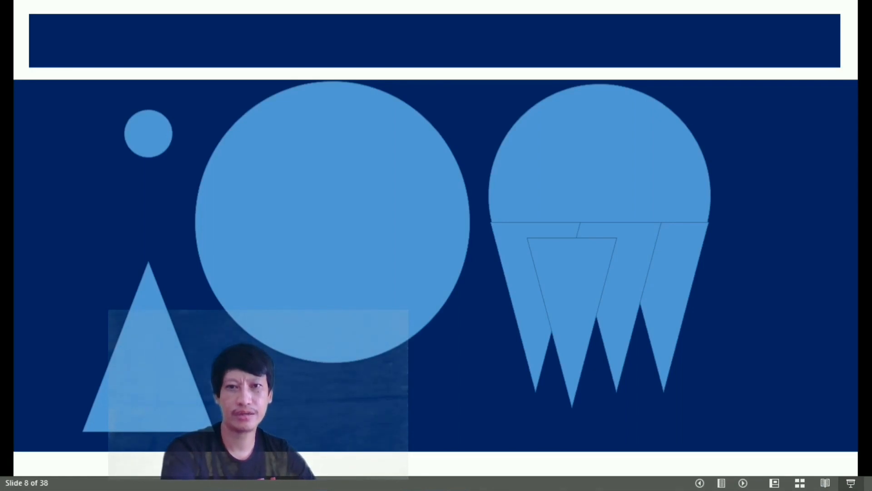
- Advance the slide show from slide 8 through the Transitions title and full-screen photo slides to slide 14
left_click(743, 485)
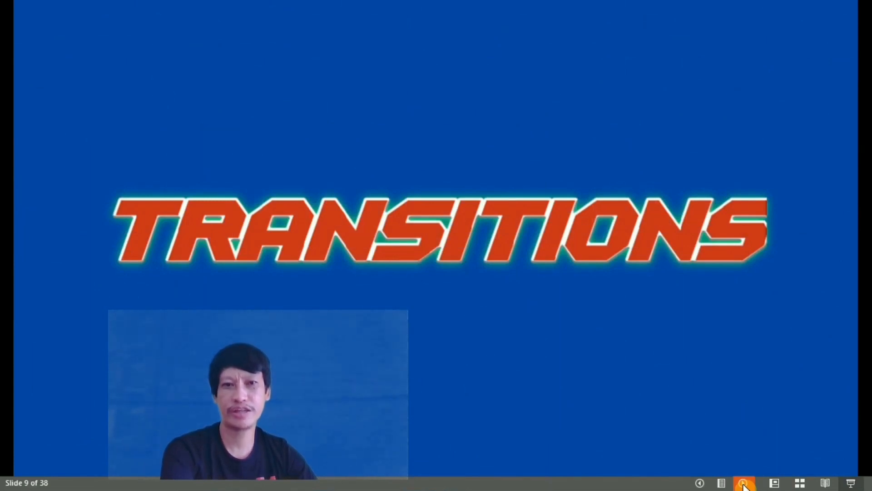
left_click(743, 484)
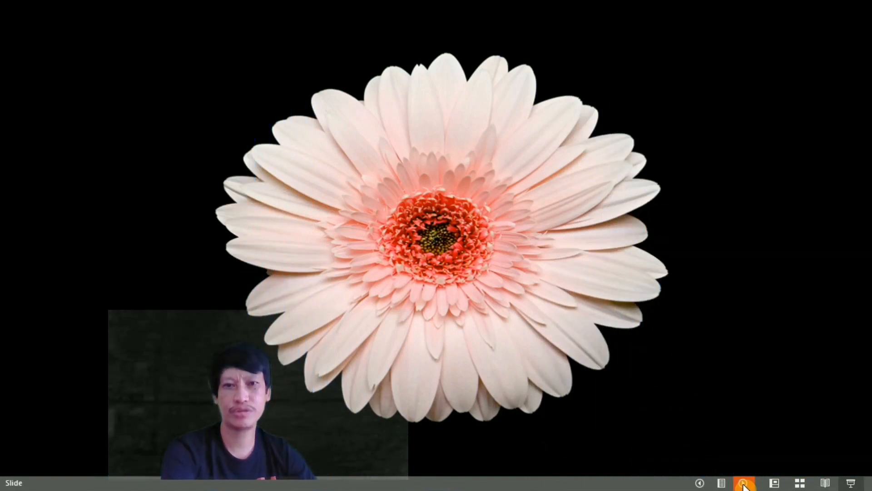
left_click(743, 484)
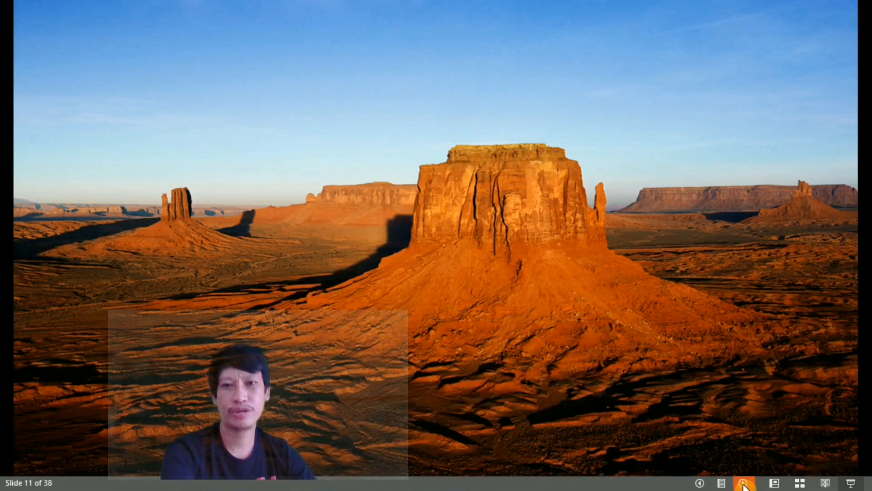
left_click(743, 485)
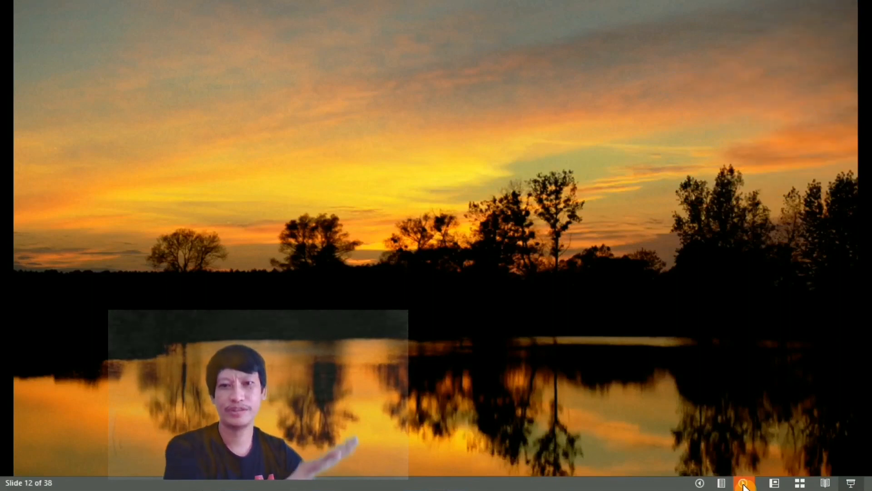
left_click(743, 484)
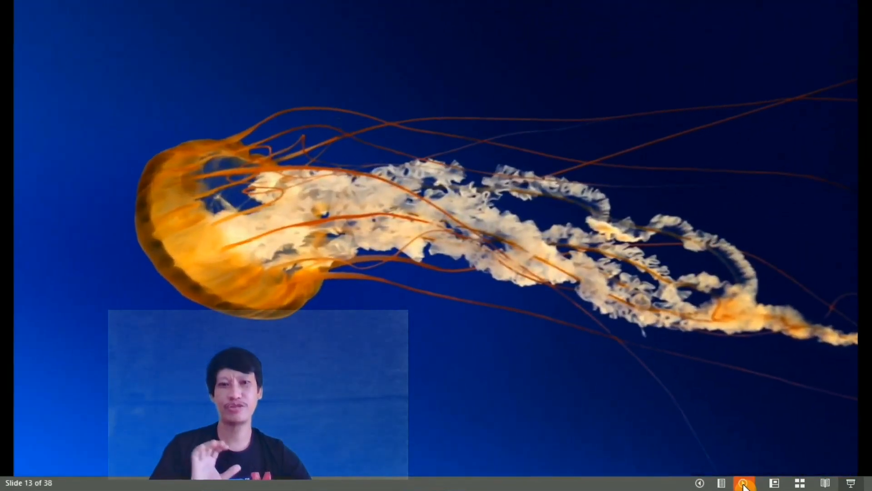
left_click(743, 484)
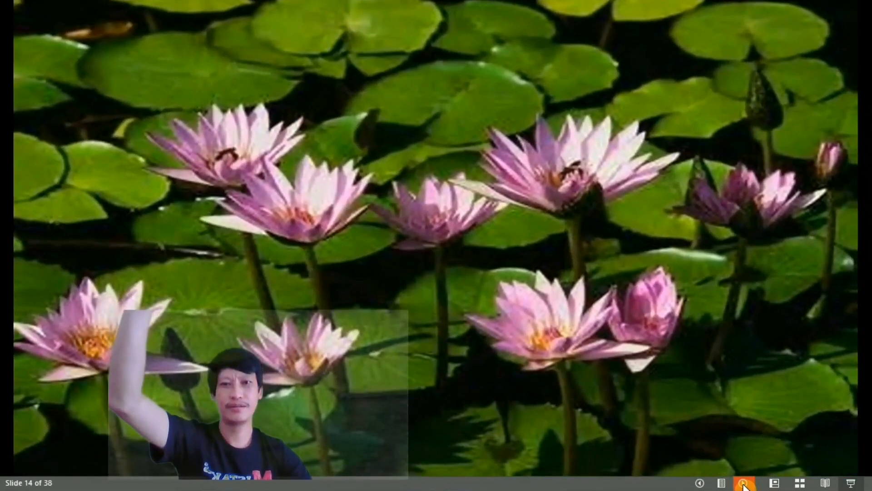
- Step through the Microsoft Office icon slides 15 to 20 to view how each icon is enlarged in turn
left_click(744, 484)
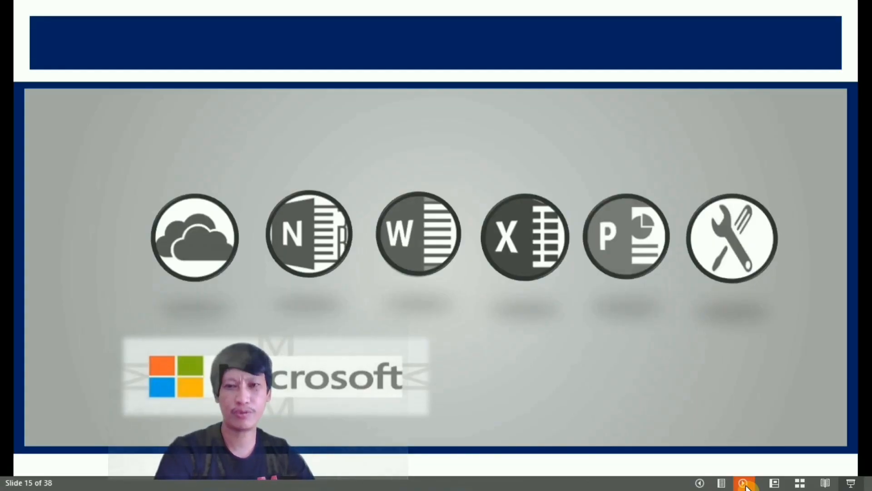
left_click(745, 485)
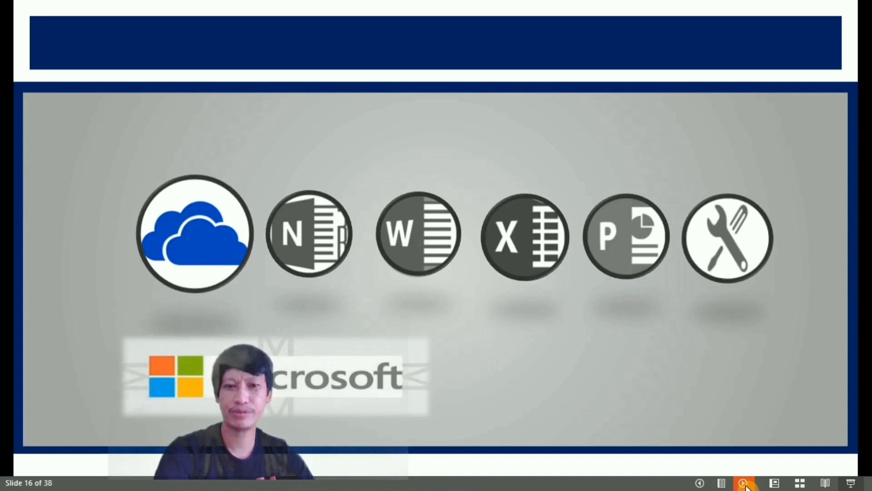
left_click(745, 485)
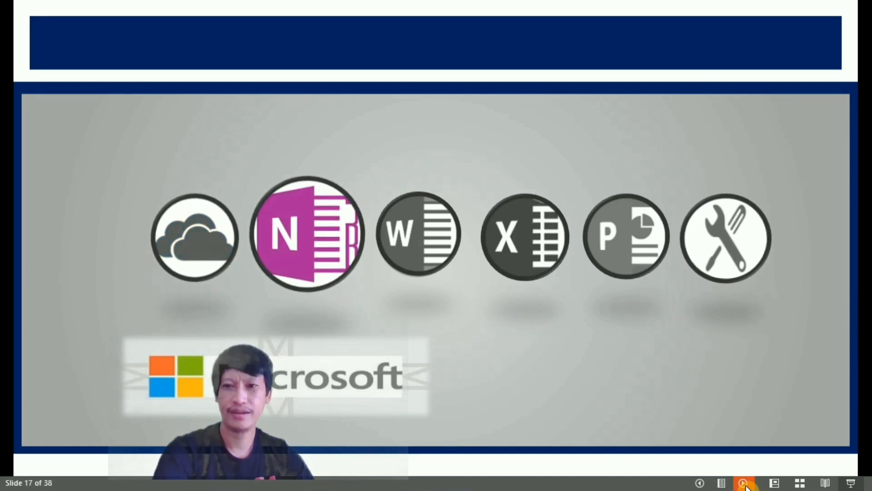
left_click(746, 485)
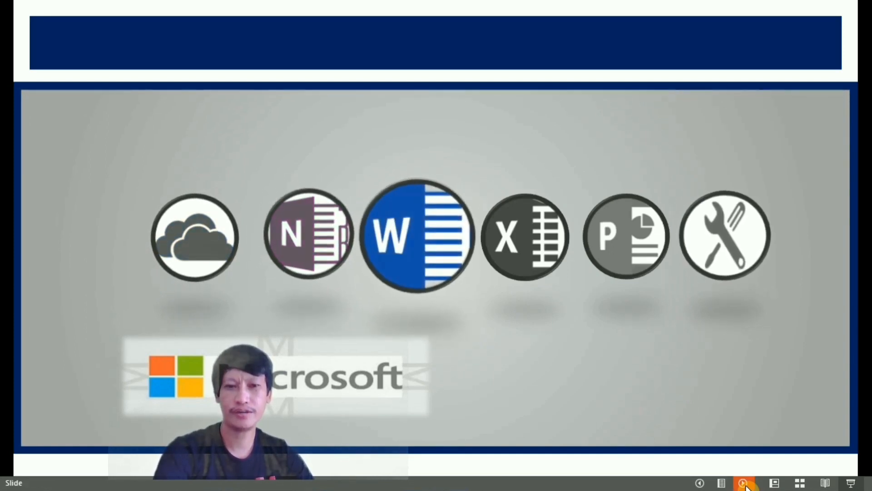
left_click(746, 485)
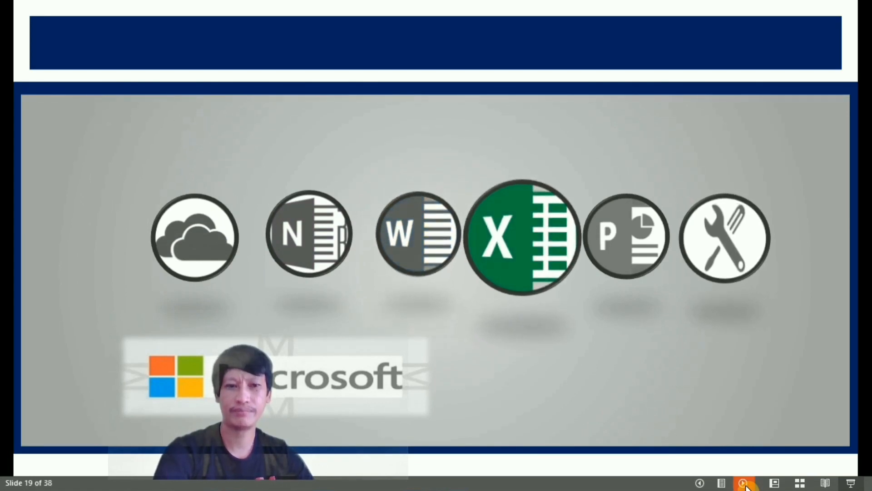
left_click(746, 485)
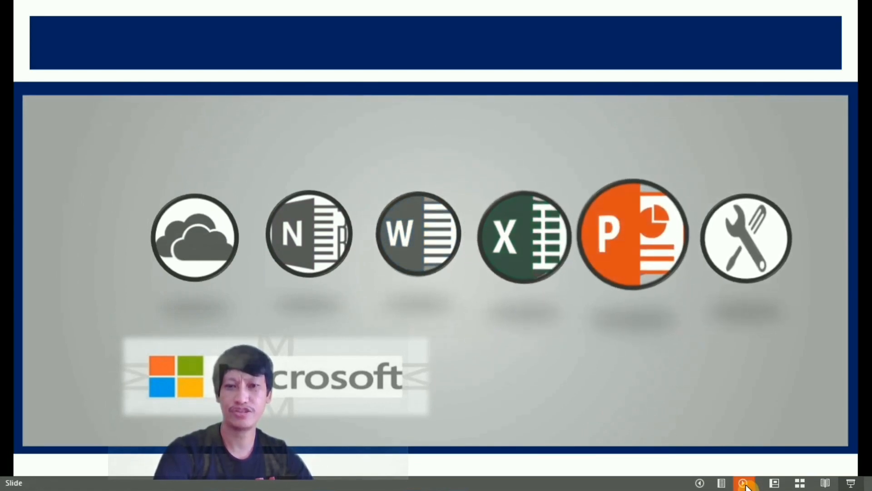
- Play through the Early Solar System Explorations slides from slide 21 to view the transitions between the planets
left_click(749, 483)
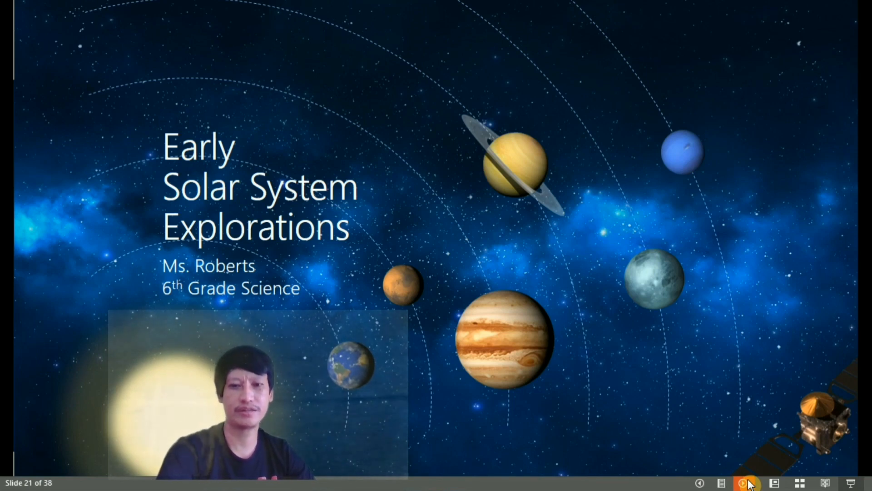
left_click(749, 483)
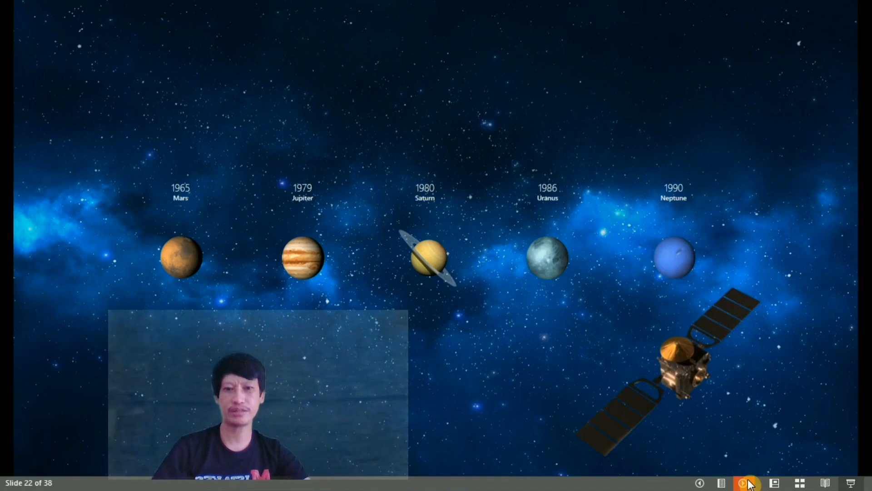
left_click(749, 483)
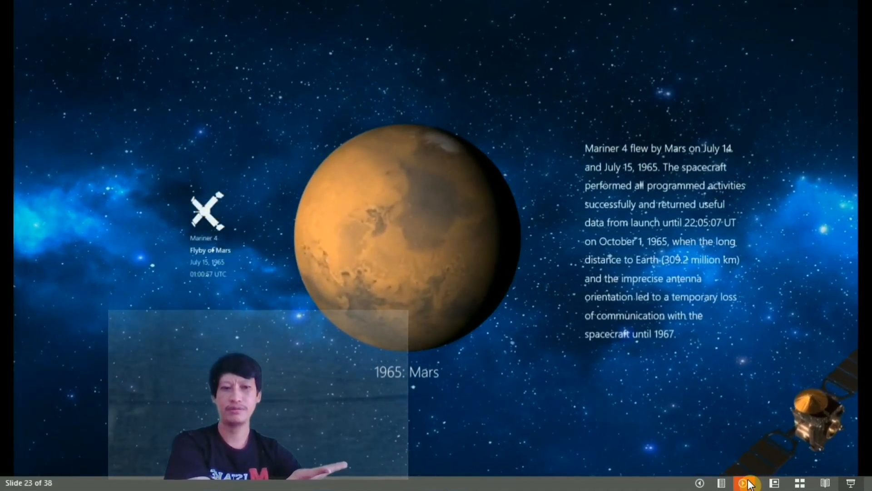
left_click(749, 483)
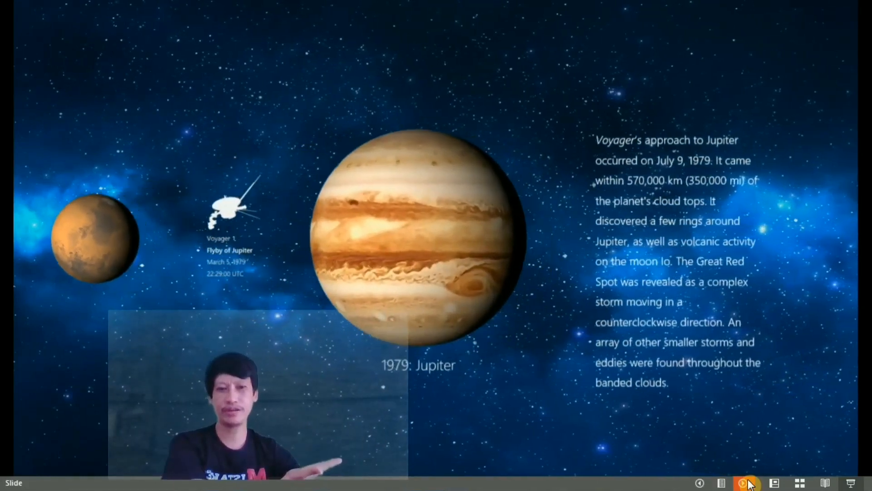
left_click(749, 483)
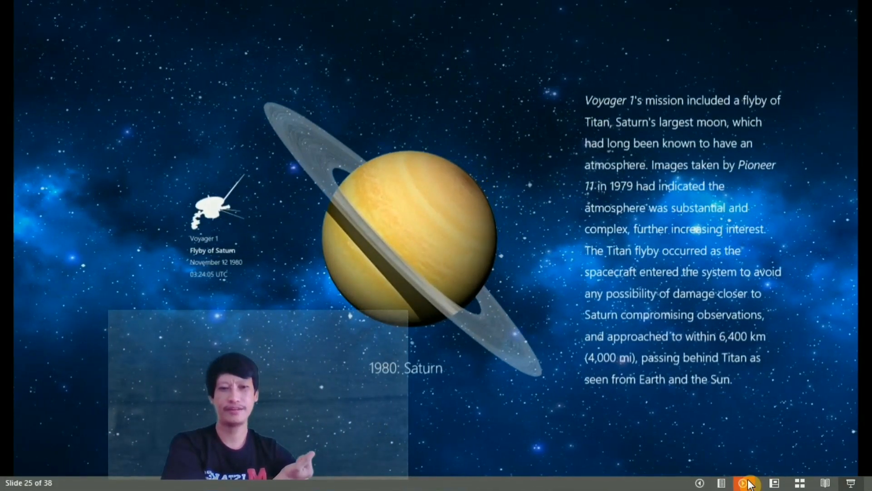
left_click(749, 484)
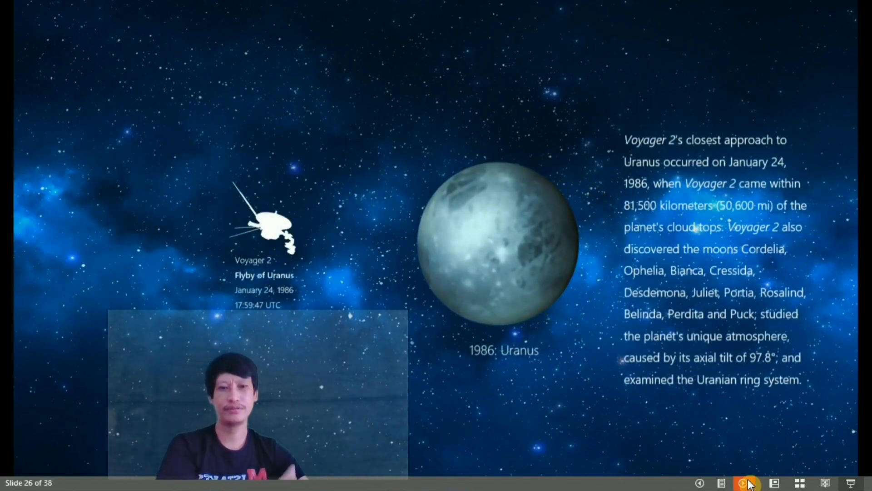
left_click(749, 484)
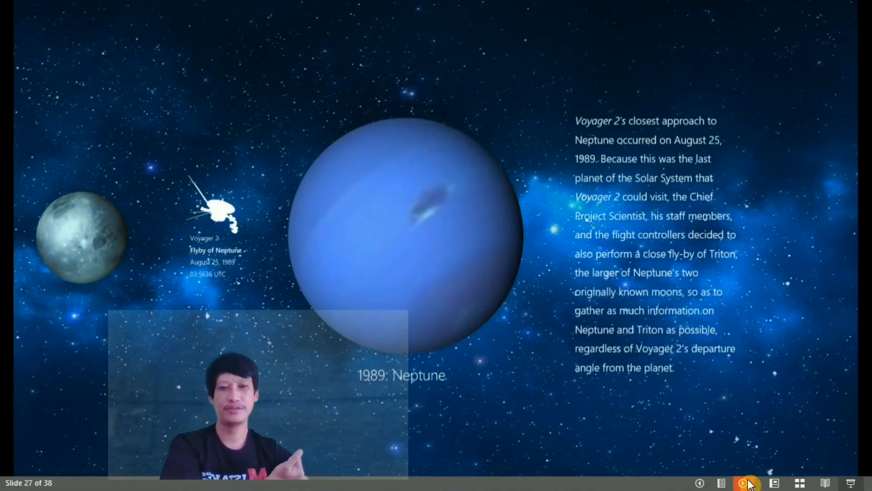
left_click(749, 484)
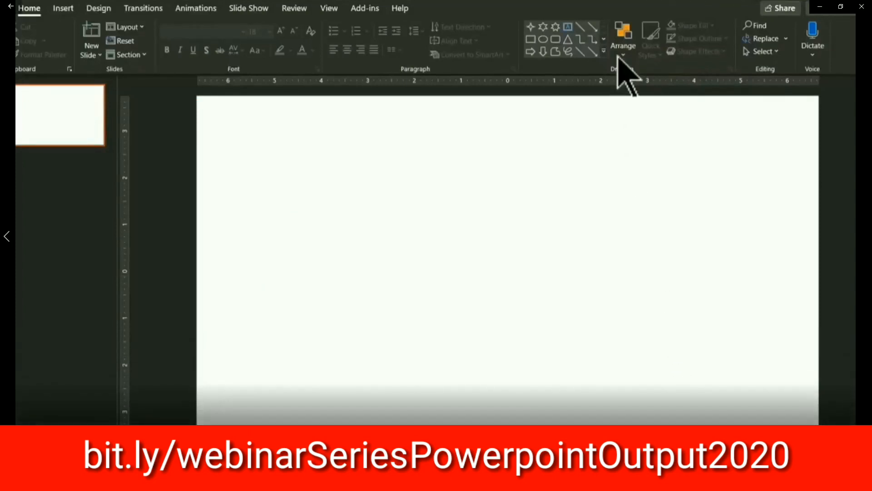
- Expand the full shapes gallery to browse its shape categories, including Stars and Banners
left_click(604, 53)
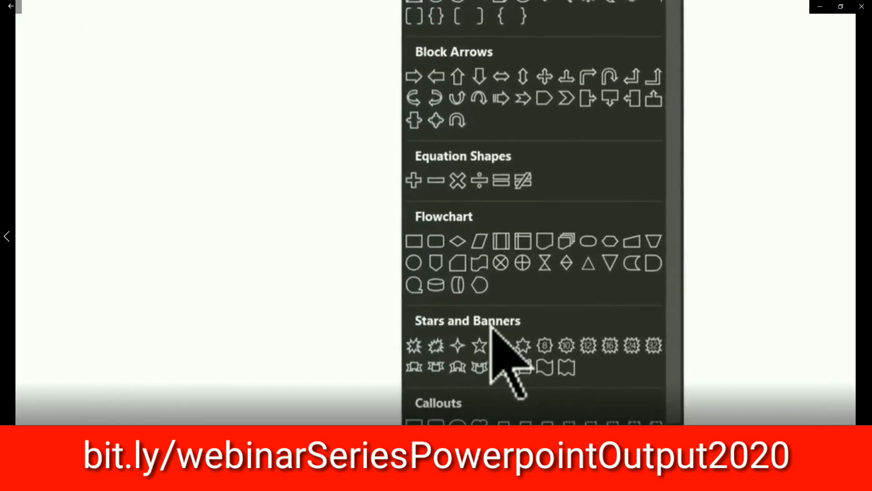